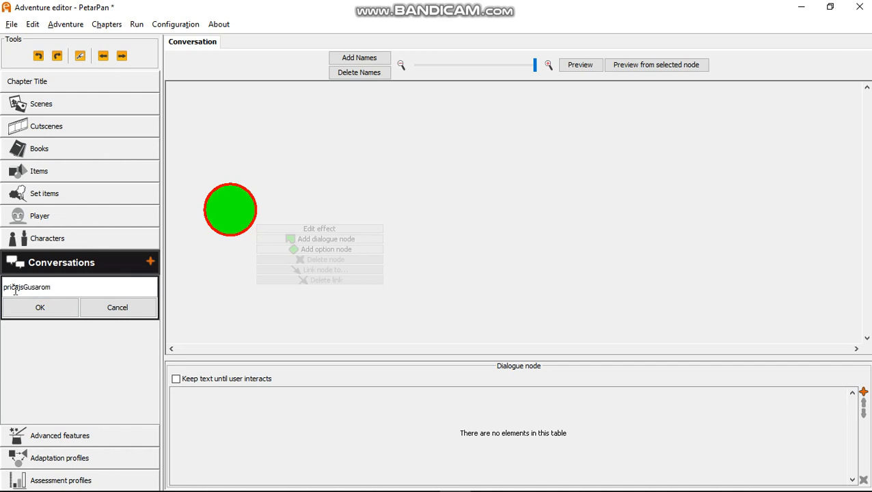
# Step: Name the new conversation pričajsGusarom
pyautogui.moveTo(7, 289); pyautogui.dragTo(60, 290)
pyautogui.click(59, 290)
pyautogui.click(42, 308)
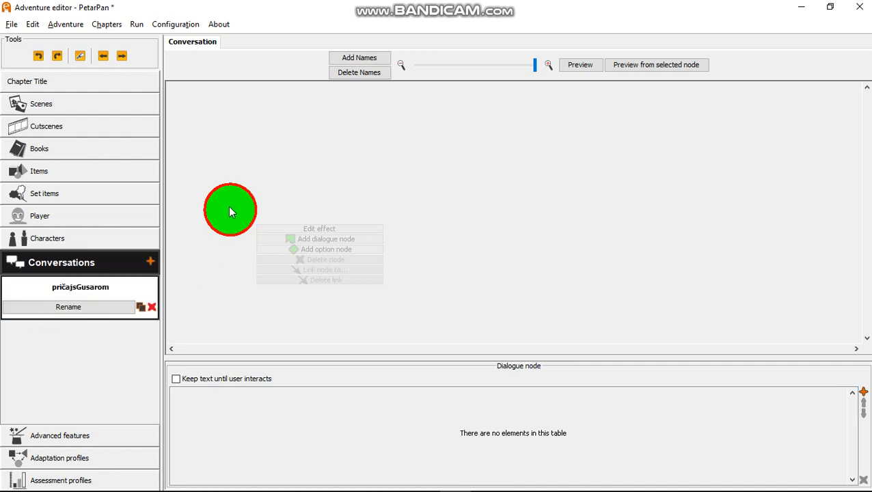
# Step: Add a player line to the starting node introducing the player with "Ja sam", the character's full name and an ellipsis
pyautogui.moveTo(235, 209); pyautogui.dragTo(257, 211)
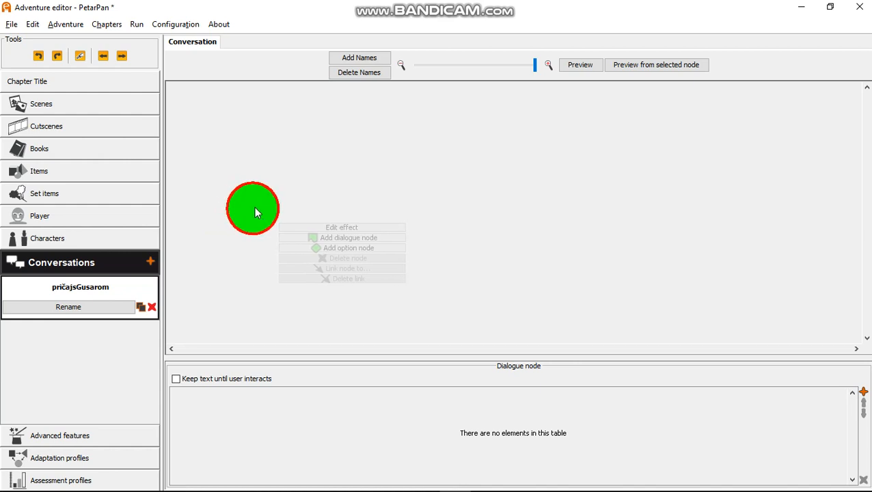
pyautogui.moveTo(500, 353); pyautogui.dragTo(508, 316)
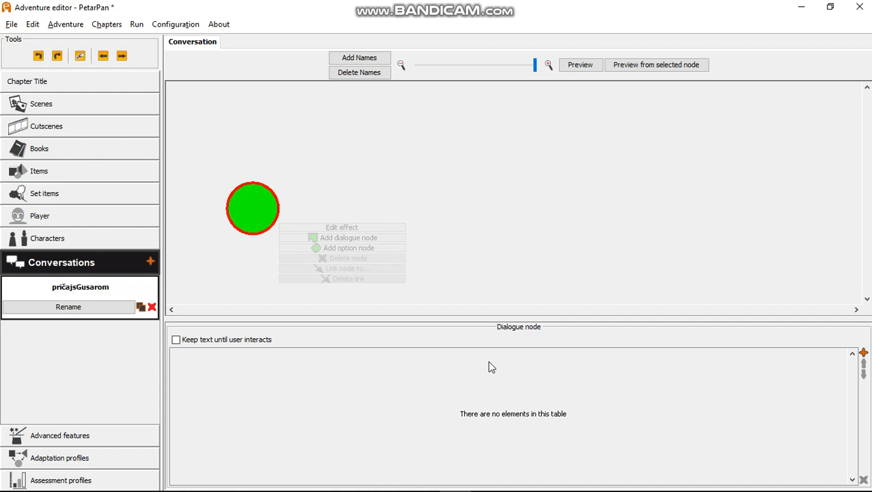
pyautogui.click(863, 354)
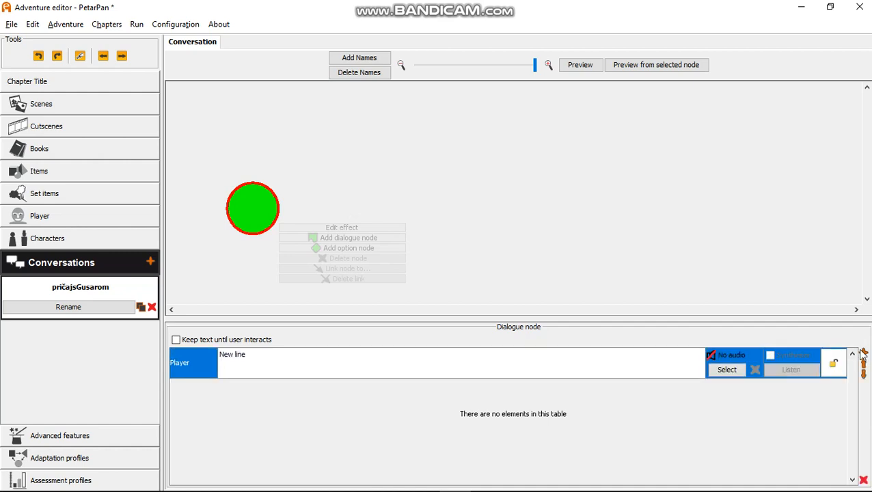
pyautogui.click(237, 358)
pyautogui.tripleClick(233, 359)
pyautogui.write('Ja sam Marko Marki')
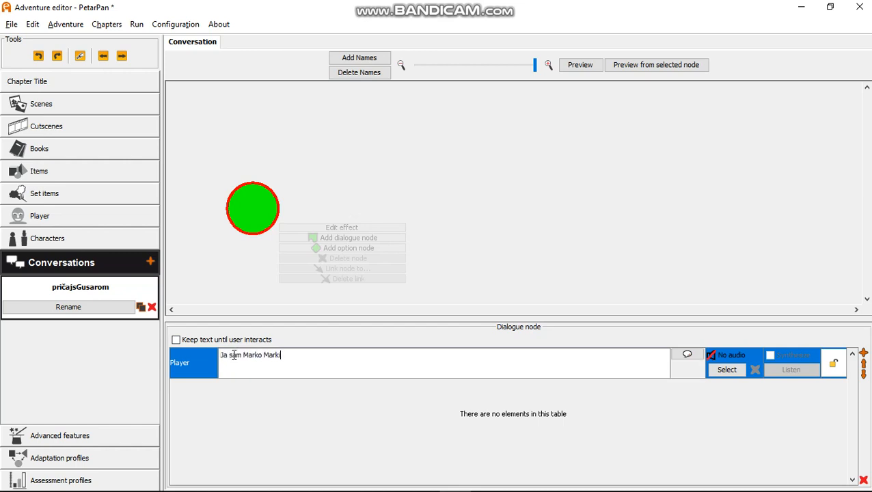
pyautogui.write('ć...')
# Step: Add a second player line reading "Nisam siguran kako sam se pojavio ovdje, ali te molim da odgovoriš na moja dva pitanja..."
pyautogui.click(864, 355)
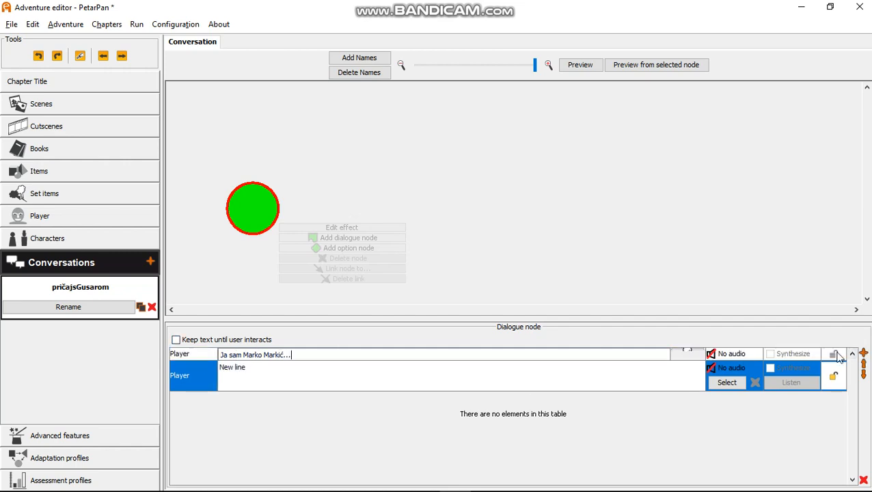
pyautogui.click(240, 369)
pyautogui.hotkey('ctrl', 'a')
pyautogui.write('Nisam siguran kako sam se pojavio ovdje, ali te molim da odgovoriš na m')
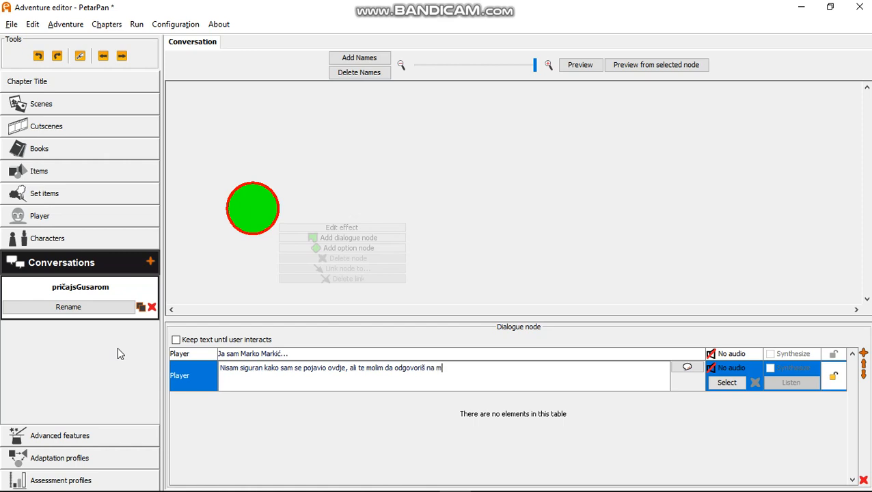
pyautogui.write('oja dva pitanja...')
# Step: Add a third line to the starting node reading "Hajde, pitaj me!" and assign it to the gusar character
pyautogui.click(863, 353)
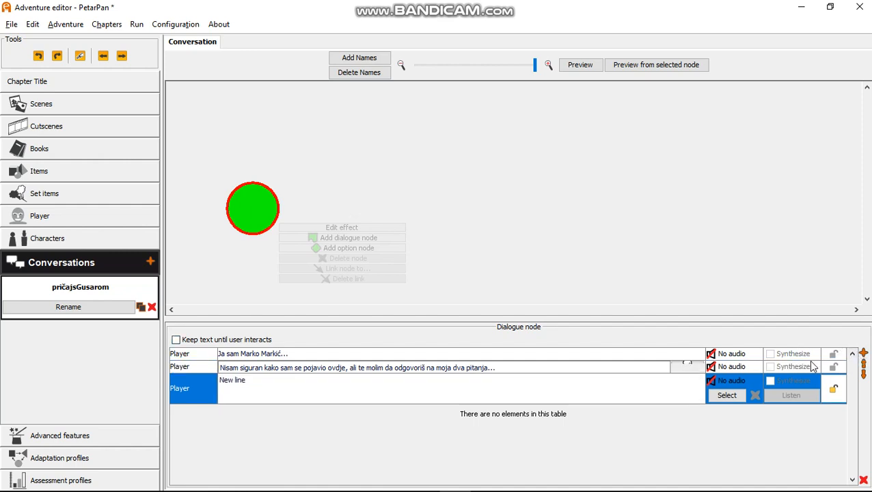
pyautogui.moveTo(288, 383); pyautogui.dragTo(210, 383)
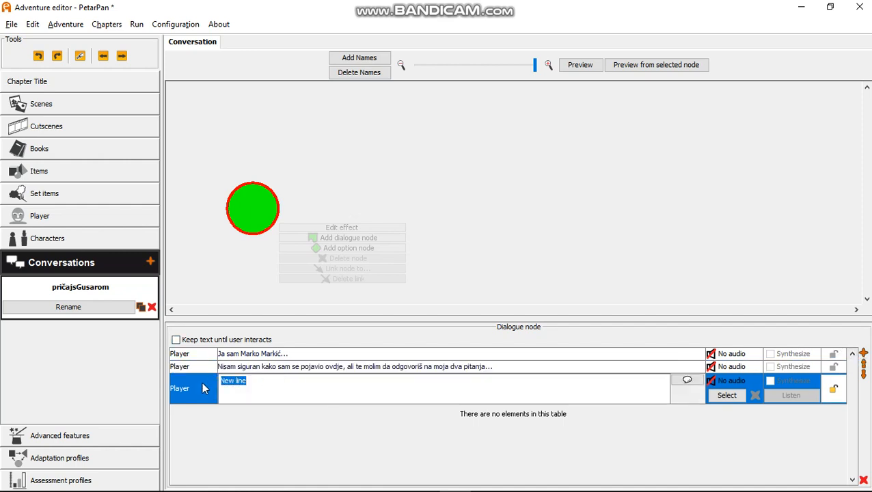
pyautogui.write('Hajde, pitaj me!')
pyautogui.click(213, 397)
pyautogui.click(185, 419)
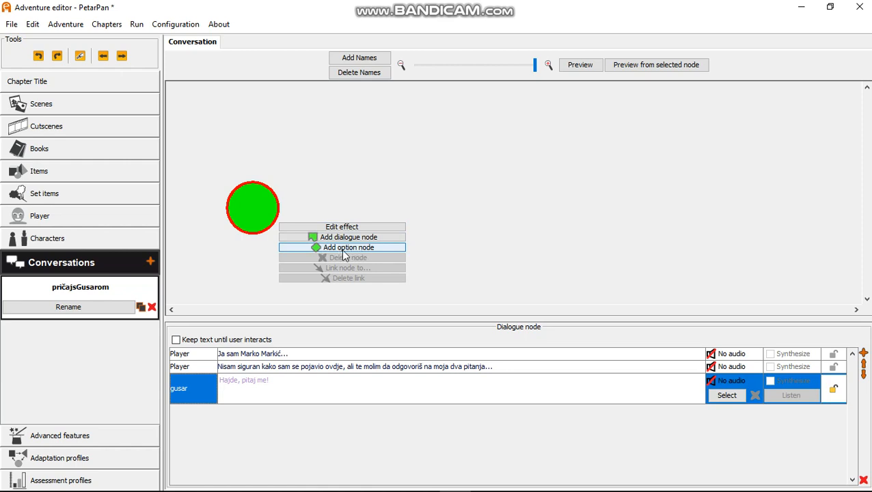
# Step: Add an option node after the starting node and place it beside the circle
pyautogui.click(343, 250)
pyautogui.click(252, 286)
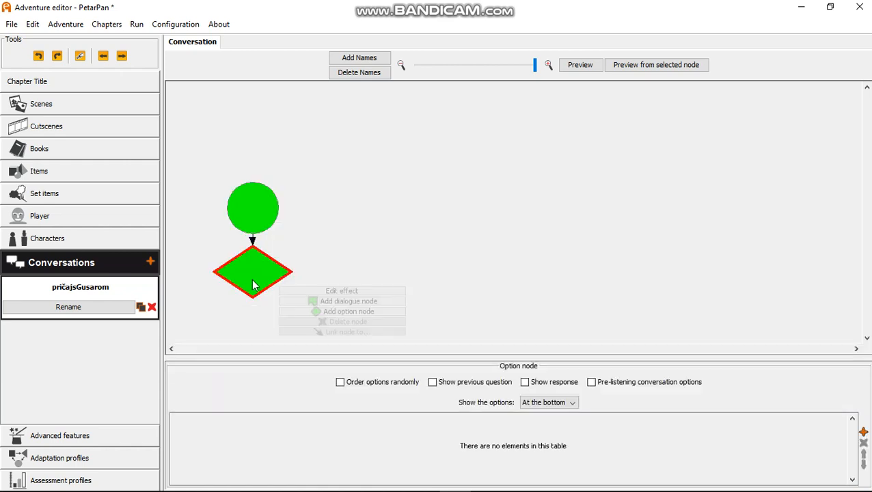
pyautogui.moveTo(253, 285); pyautogui.dragTo(356, 218)
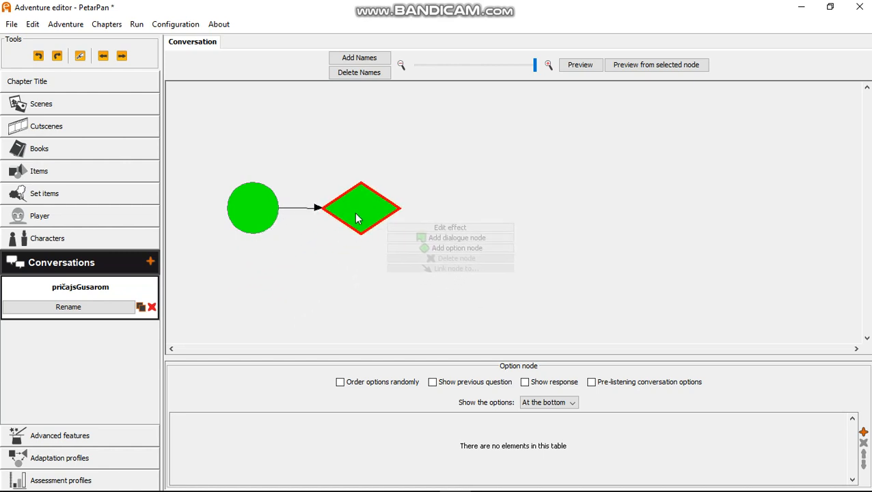
# Step: Add two new options to the option node and spread their dialogue nodes apart, one above and one below it
pyautogui.rightClick(376, 231)
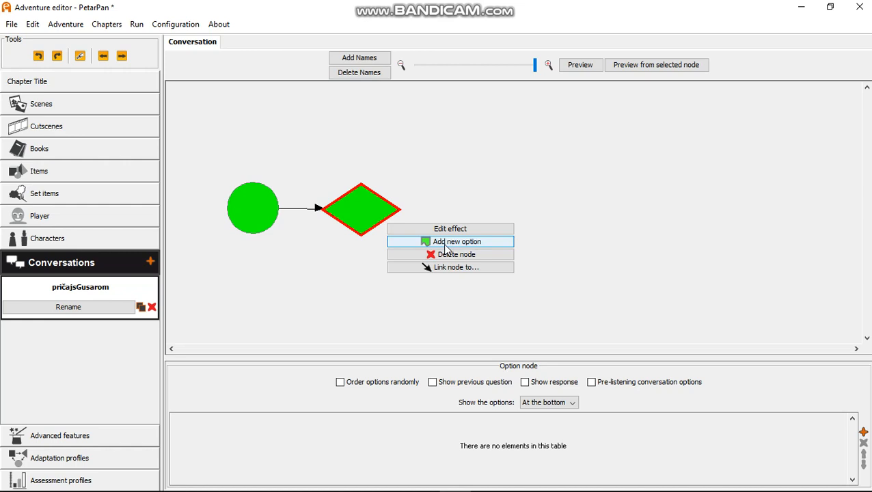
pyautogui.click(448, 246)
pyautogui.click(453, 244)
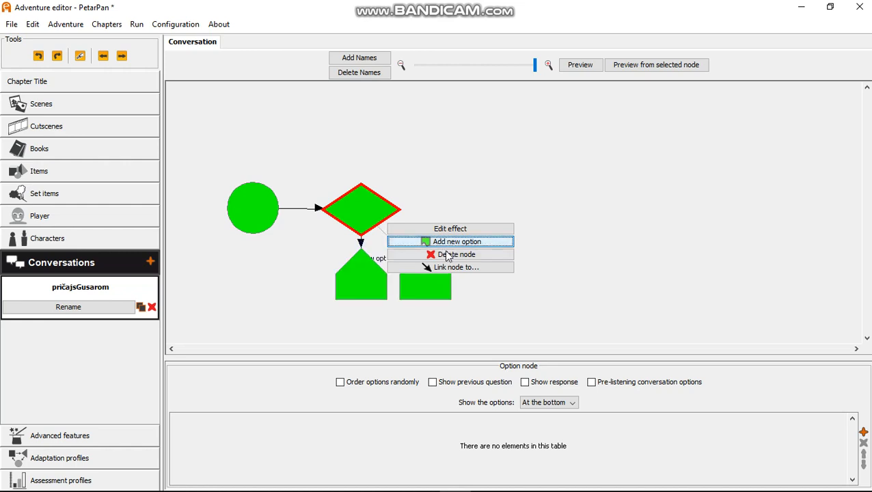
pyautogui.moveTo(362, 278); pyautogui.dragTo(465, 142)
pyautogui.moveTo(434, 292); pyautogui.dragTo(460, 278)
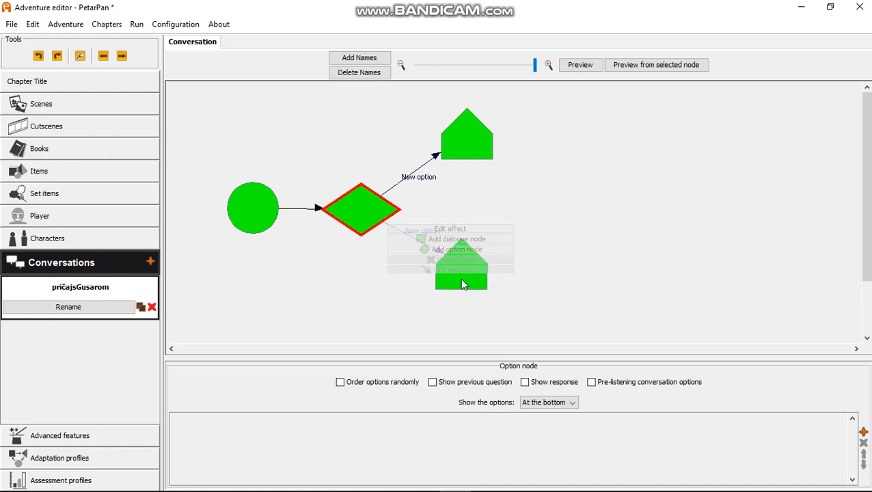
# Step: Set the option node's two player options to "Gdje se nalazim?" and "Što s ključem?"
pyautogui.click(359, 205)
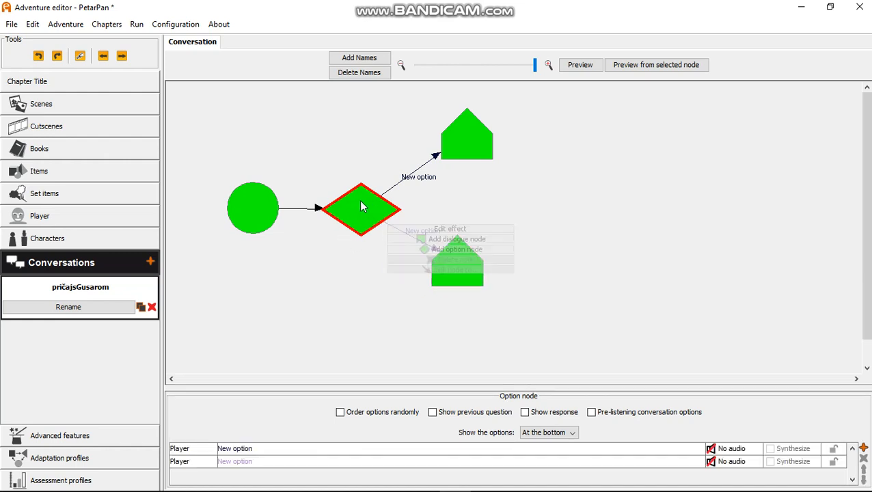
pyautogui.moveTo(358, 215); pyautogui.dragTo(358, 219)
pyautogui.moveTo(516, 384); pyautogui.dragTo(512, 317)
pyautogui.click(259, 380)
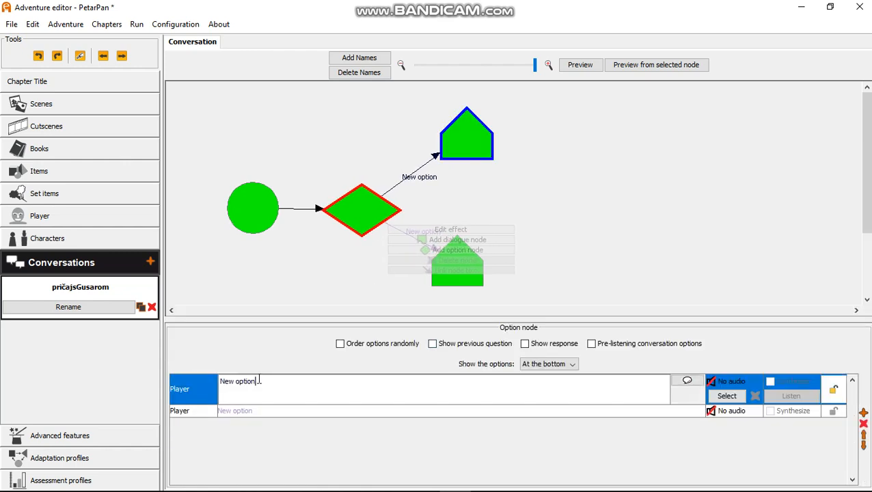
pyautogui.write('Gd')
pyautogui.click(265, 412)
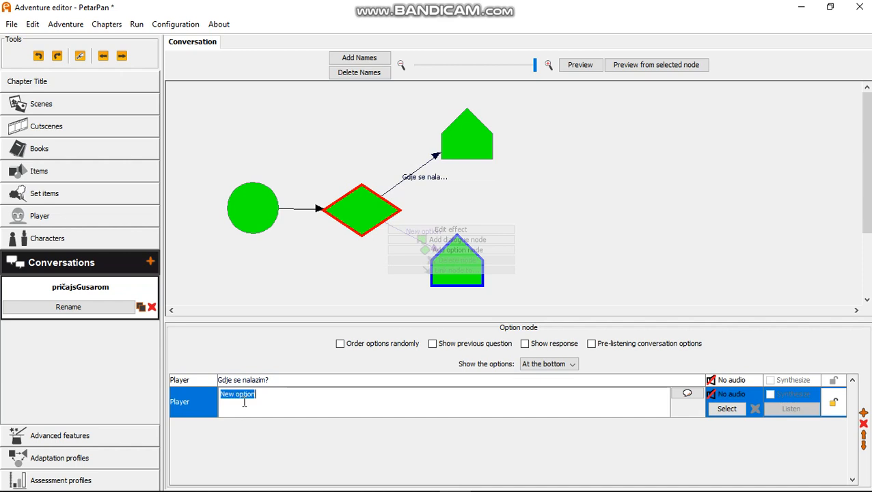
pyautogui.write('Što s kijučem?')
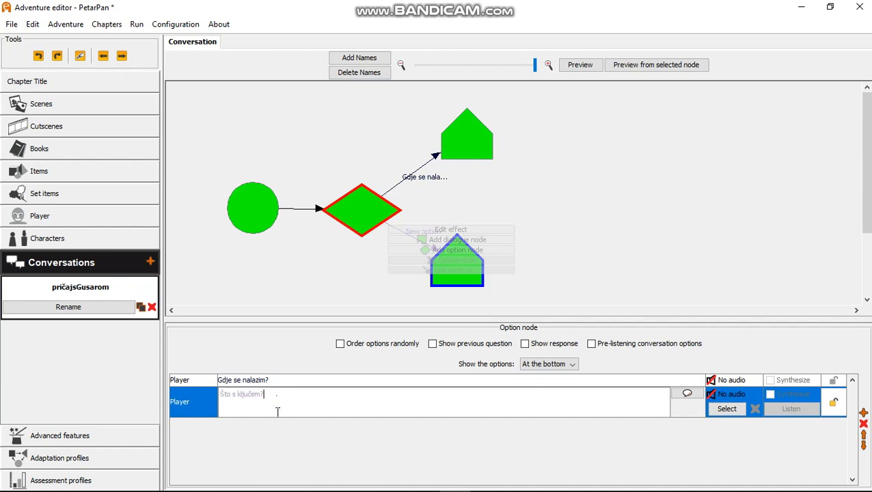
pyautogui.click(320, 249)
pyautogui.click(356, 215)
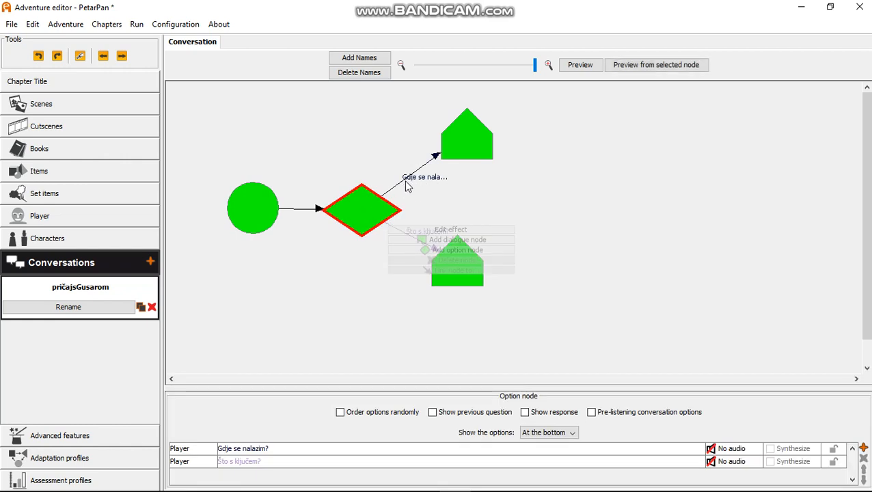
# Step: In the "Gdje se nalazim?" branch's dialogue node, add a gusar line reading "Nalaziš se na malom otočiću pokraj Kariba!"
pyautogui.moveTo(466, 139); pyautogui.dragTo(486, 138)
pyautogui.moveTo(518, 412); pyautogui.dragTo(521, 360)
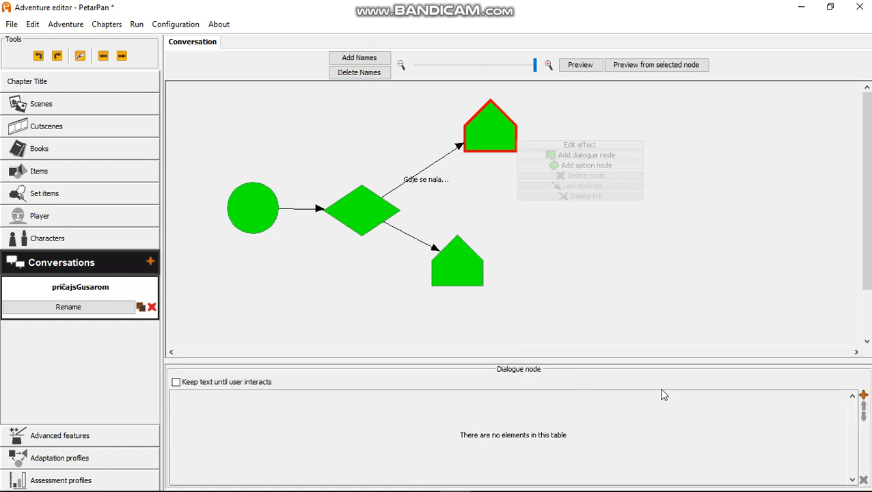
pyautogui.click(864, 396)
pyautogui.click(181, 410)
pyautogui.click(198, 437)
pyautogui.click(231, 401)
pyautogui.click(220, 395)
pyautogui.press('BackSpace')
pyautogui.write('Nalaziš se na malom oto')
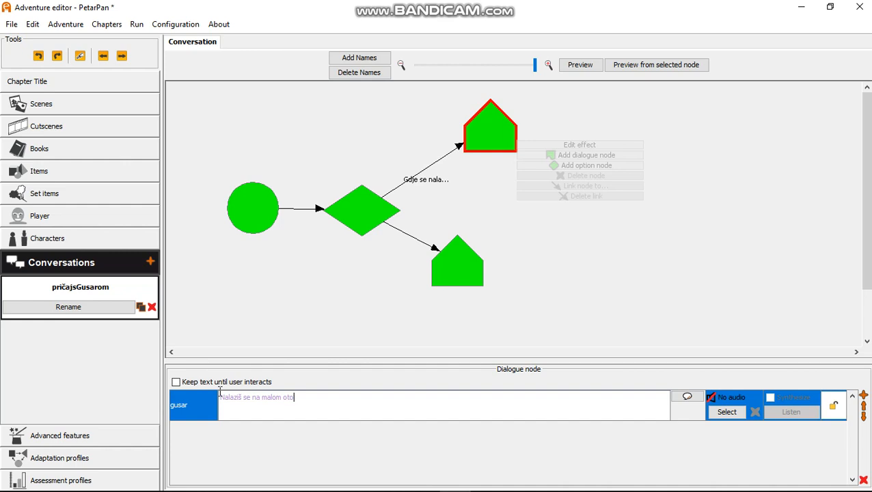
pyautogui.write('čću pokraj Kariba!')
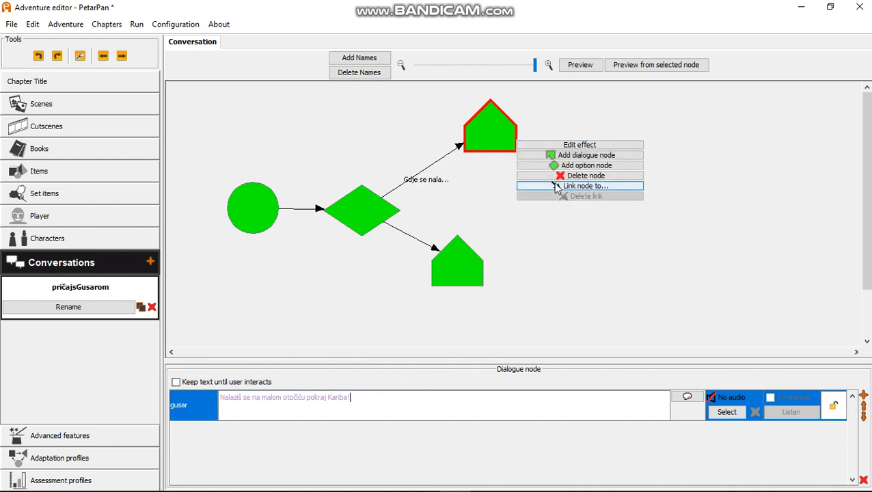
# Step: Link the "Gdje se nalazim?" dialogue node back to the option node and move it farther away from it
pyautogui.click(557, 186)
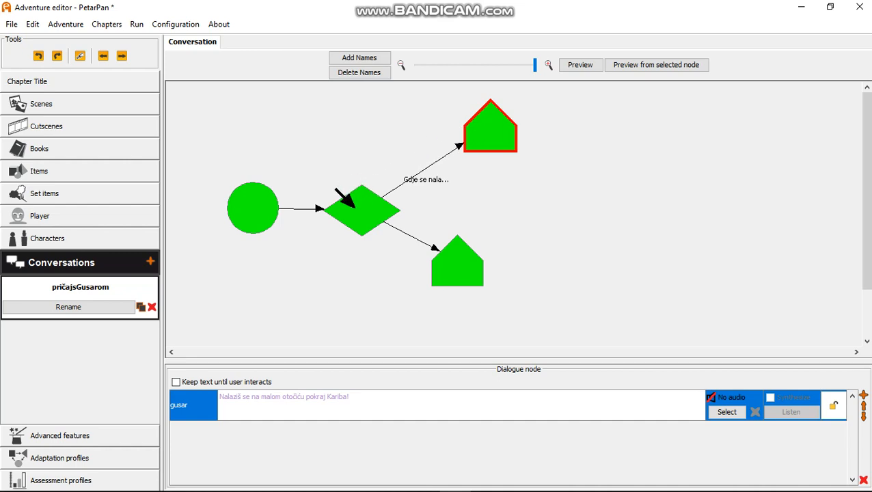
pyautogui.click(363, 211)
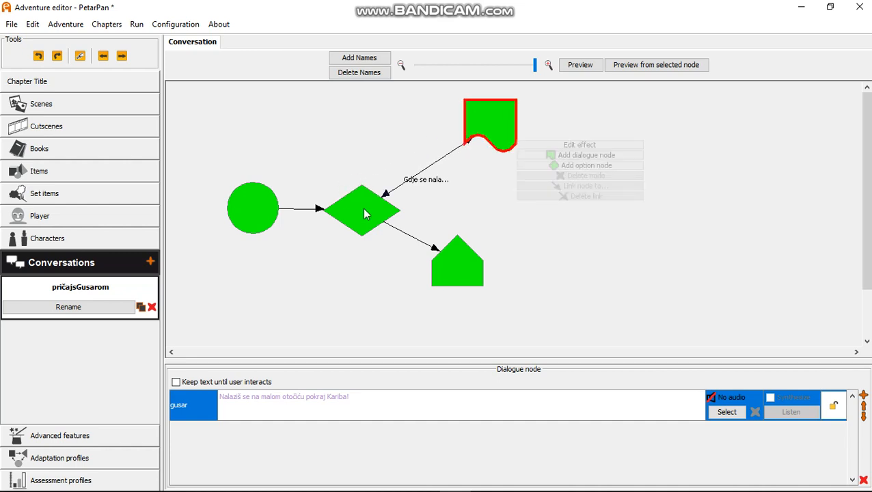
pyautogui.moveTo(487, 129); pyautogui.dragTo(551, 141)
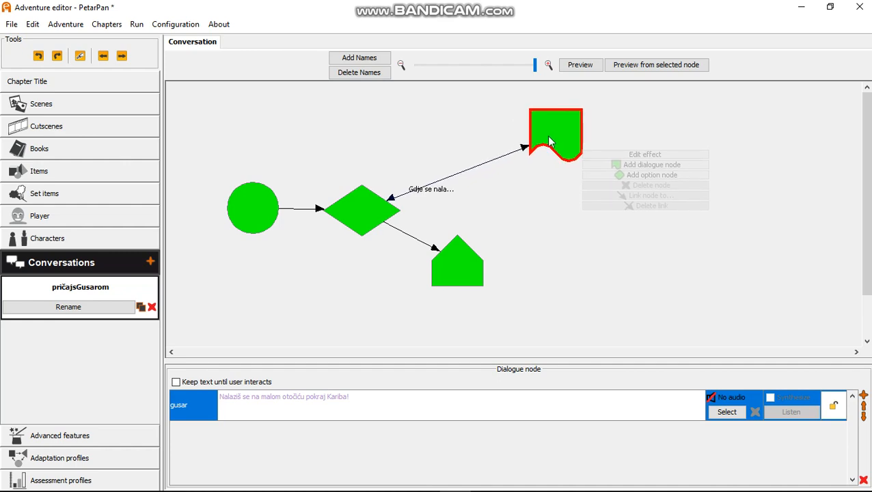
pyautogui.click(375, 214)
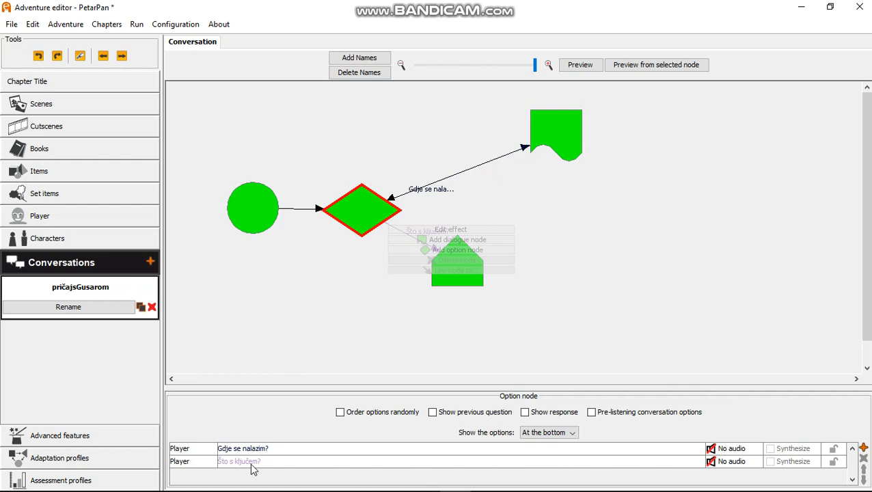
# Step: In the lower dialogue node, add gusar's line "Što s ključem? Haha, odgovorit ću ti na to pitanje samo ako točno odgovoriš na moje pitanje..."
pyautogui.click(458, 278)
pyautogui.moveTo(458, 278); pyautogui.dragTo(467, 271)
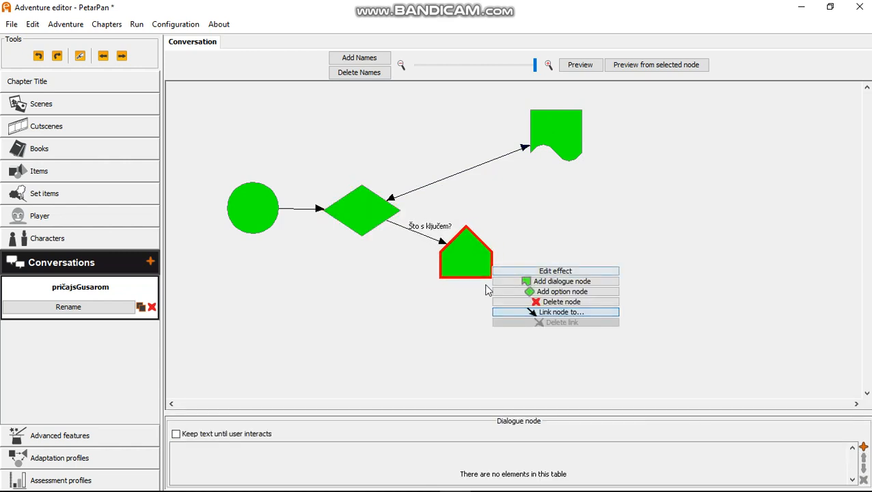
pyautogui.moveTo(541, 413); pyautogui.dragTo(539, 362)
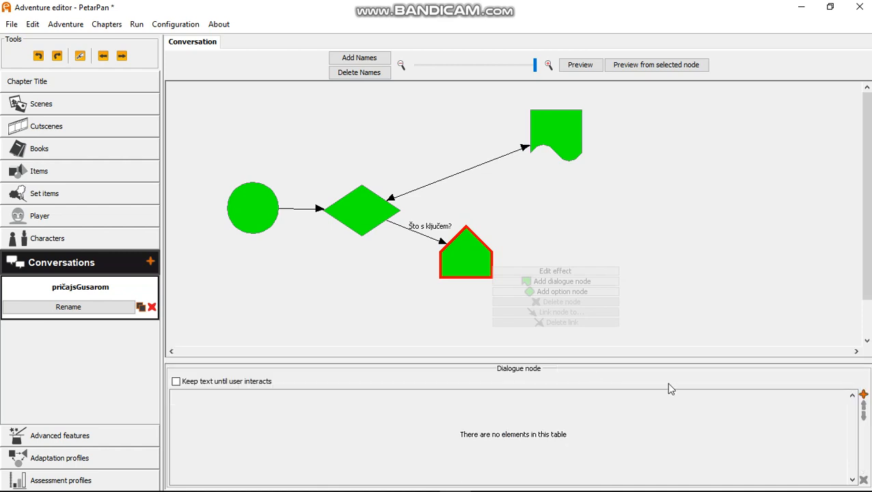
pyautogui.click(863, 395)
pyautogui.click(342, 412)
pyautogui.click(193, 404)
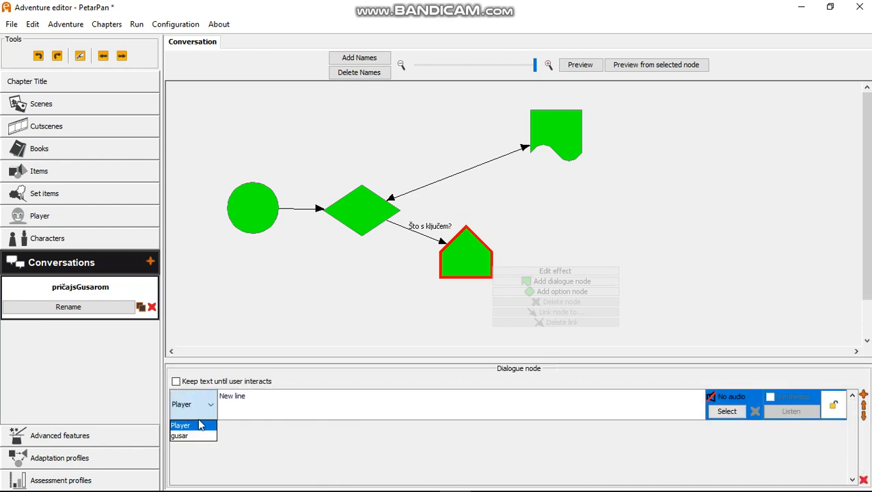
pyautogui.click(194, 436)
pyautogui.click(267, 396)
pyautogui.write('Što s ključem? Haha, odogo')
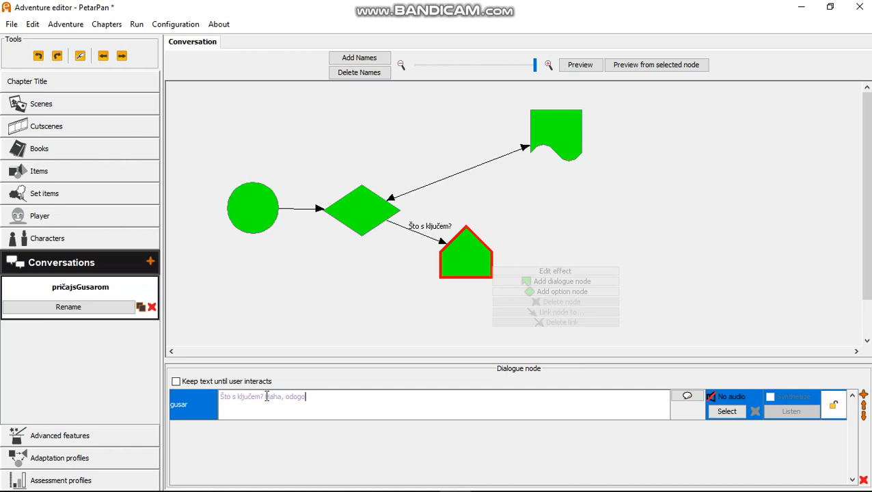
pyautogui.write('vo')
pyautogui.write('samo ako toč')
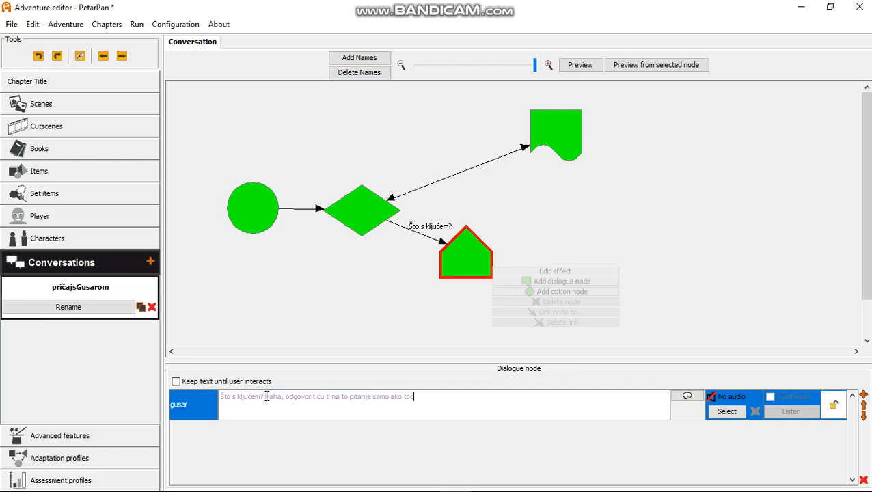
pyautogui.write('na moje pitam')
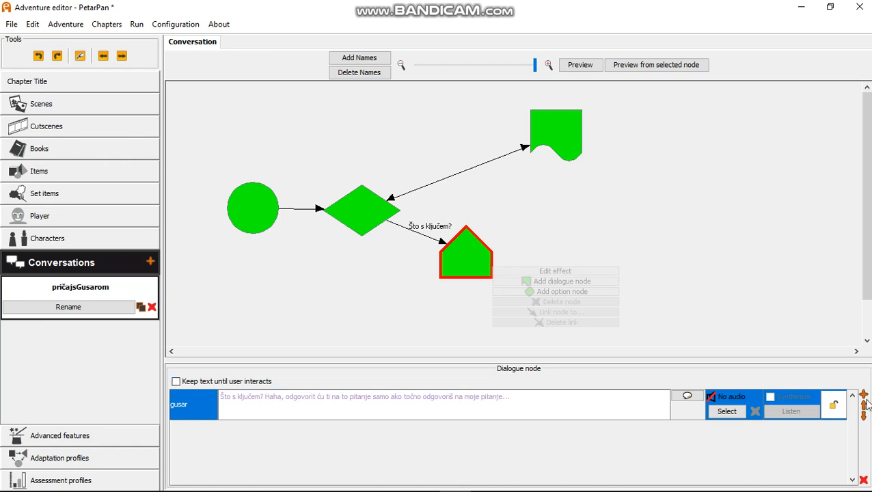
# Step: Add a player reply reading "Hajde, pitaj me što želiš!" to the "Što s ključem?" dialogue node
pyautogui.click(863, 395)
pyautogui.click(205, 418)
pyautogui.click(183, 438)
pyautogui.click(266, 409)
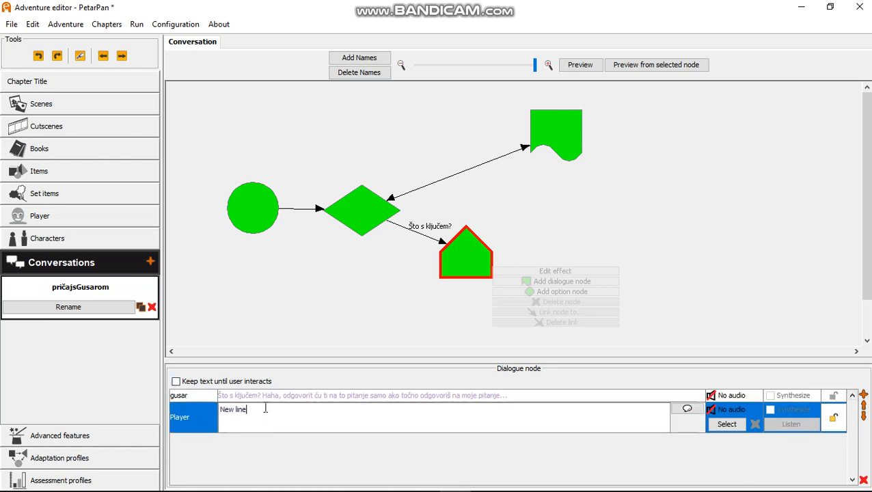
pyautogui.write('Hajde, pitaj me što želiš!')
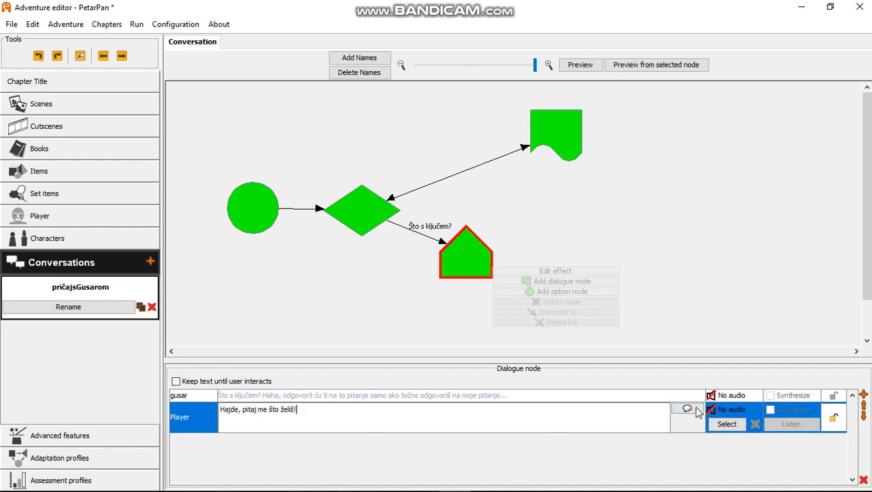
# Step: Add a gusar line reading "Kako se na engleskom jeziku kaže plaža?" after the player's reply in the "Što s ključem?" dialogue node
pyautogui.click(863, 395)
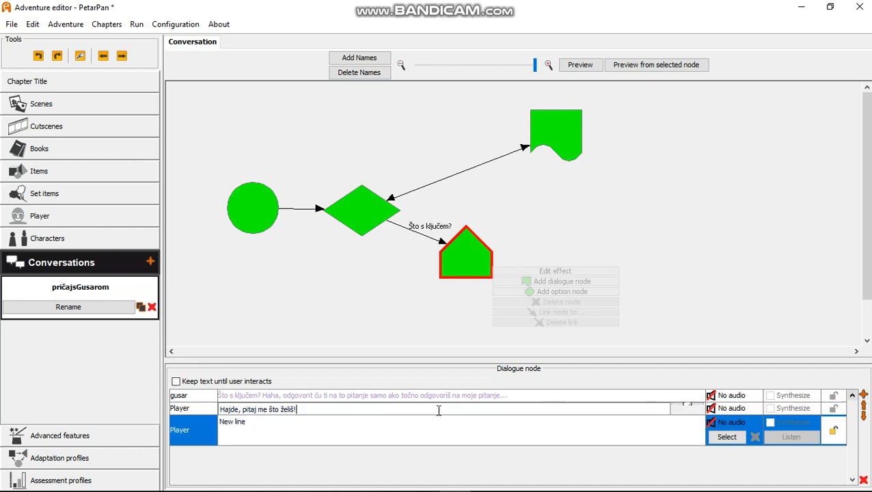
pyautogui.click(203, 431)
pyautogui.click(205, 457)
pyautogui.click(254, 425)
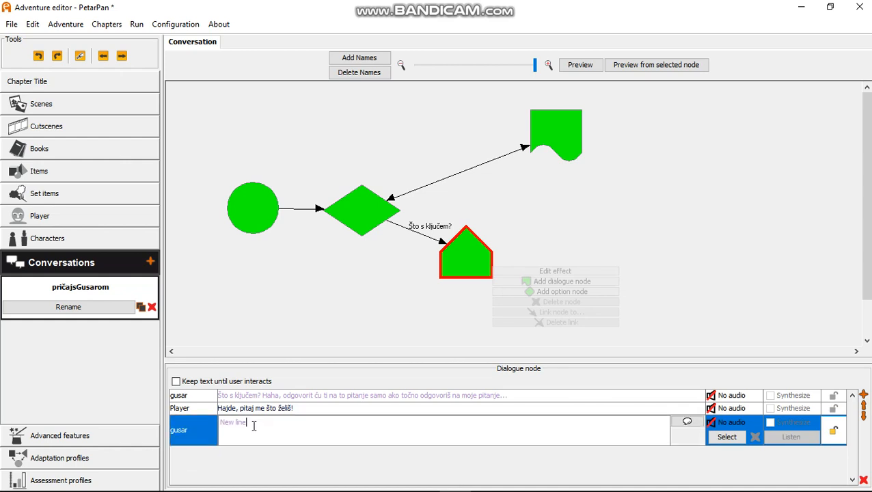
pyautogui.write('Kako se nas')
pyautogui.write('ngleskom jeziku kaže plaža?')
# Step: Add an option node after the "Što s ključem?" dialogue node and place it beside that node
pyautogui.click(469, 261)
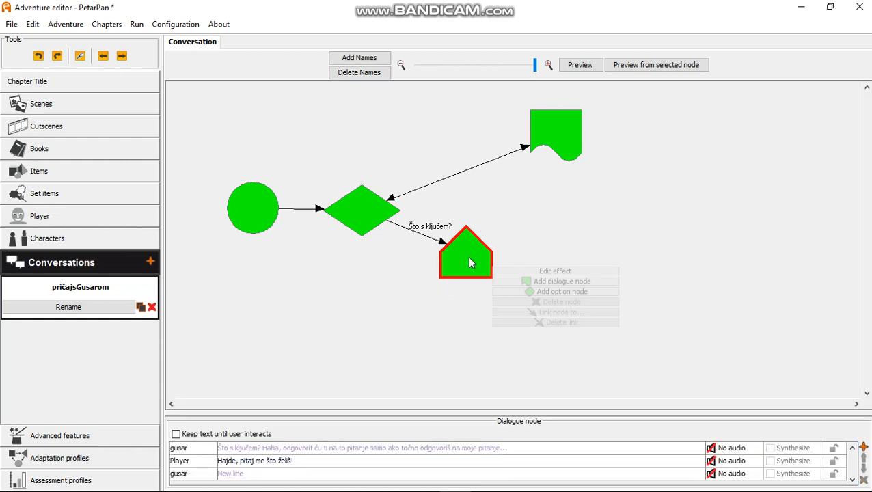
pyautogui.click(560, 294)
pyautogui.moveTo(482, 315); pyautogui.dragTo(567, 271)
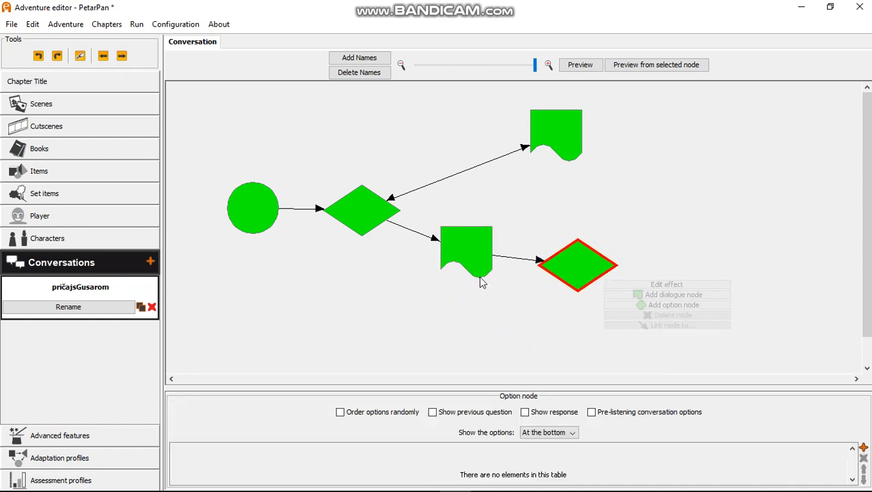
# Step: Add three new options to the second option node and spread their dialogue nodes apart beyond it
pyautogui.rightClick(600, 276)
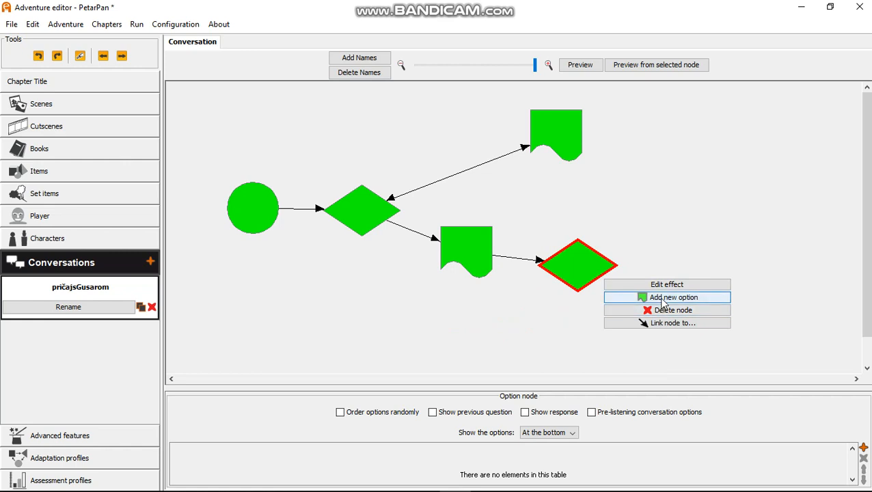
pyautogui.click(663, 301)
pyautogui.click(663, 300)
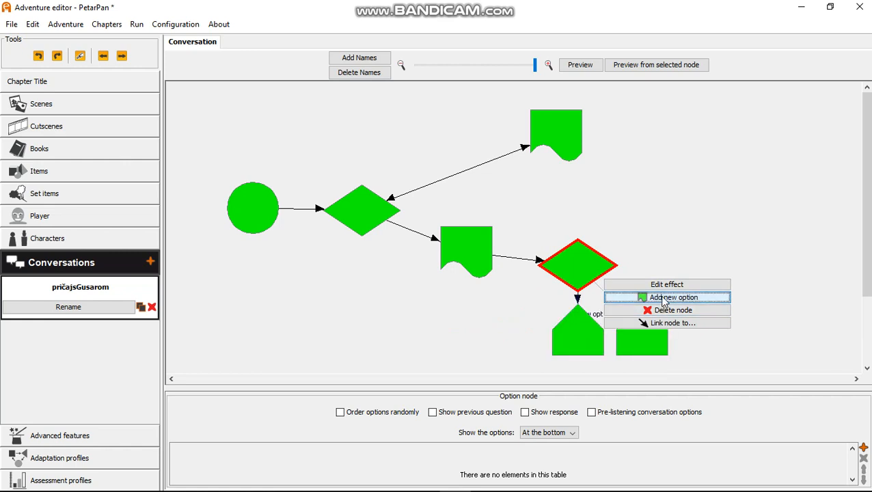
pyautogui.click(657, 303)
pyautogui.moveTo(574, 340); pyautogui.dragTo(698, 130)
pyautogui.moveTo(635, 342); pyautogui.dragTo(746, 233)
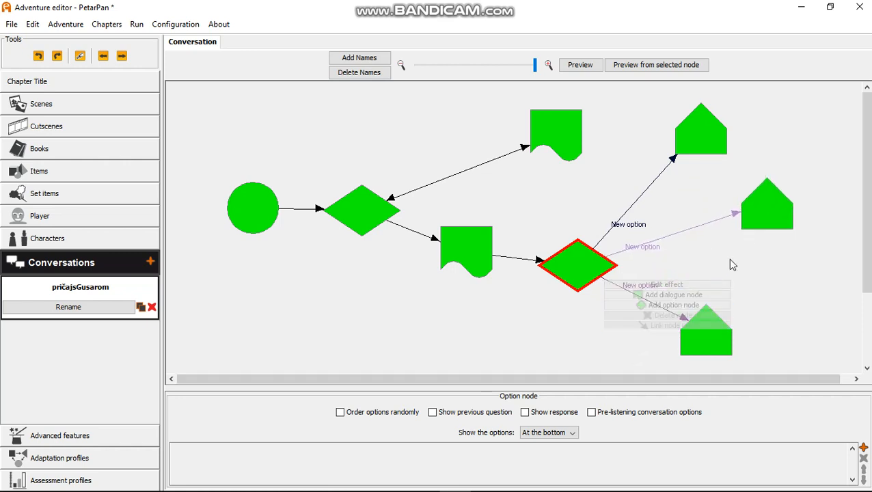
pyautogui.moveTo(708, 350); pyautogui.dragTo(753, 328)
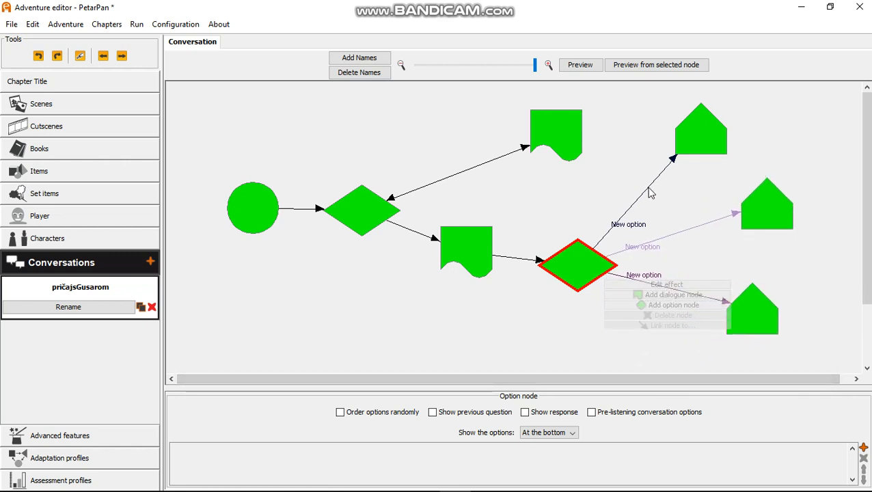
# Step: Name the second option node's first option "Sea" and its second option "Sand"
pyautogui.click(568, 273)
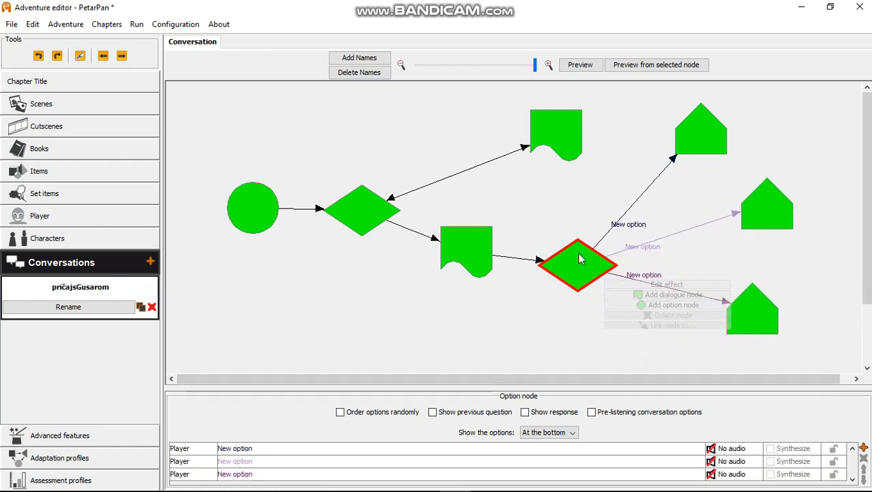
pyautogui.moveTo(537, 384); pyautogui.dragTo(540, 352)
pyautogui.click(241, 420)
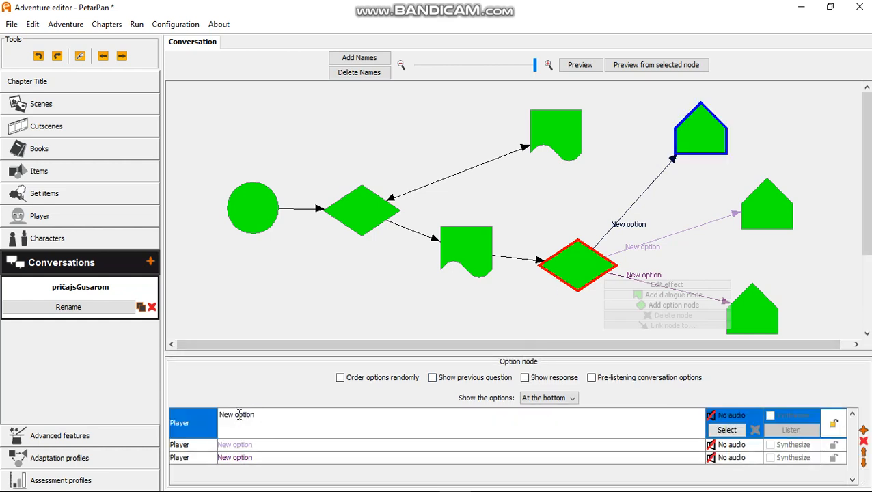
pyautogui.tripleClick(239, 414)
pyautogui.write('Sea')
pyautogui.click(234, 444)
pyautogui.tripleClick(244, 437)
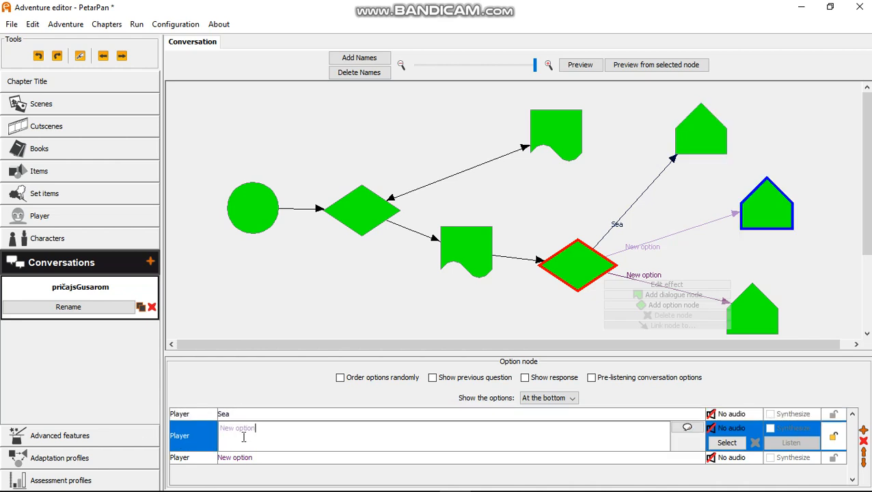
pyautogui.write('Sand')
# Step: Name the second option node's third option "Beach"
pyautogui.click(245, 459)
pyautogui.click(237, 448)
pyautogui.tripleClick(237, 448)
pyautogui.write('Bea')
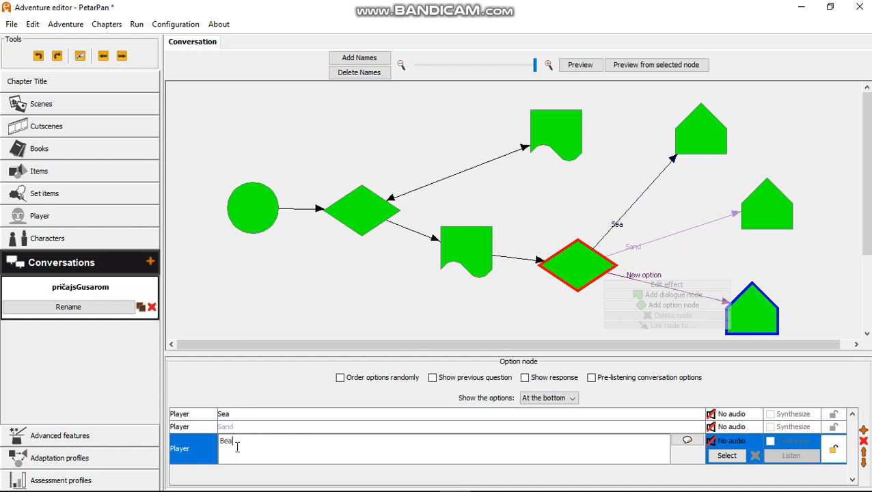
pyautogui.write('ch')
pyautogui.click(587, 268)
# Step: Set the Sea/Sand/Beach option node to order options randomly, show the previous question and show the options at the bottom
pyautogui.click(634, 275)
pyautogui.click(583, 277)
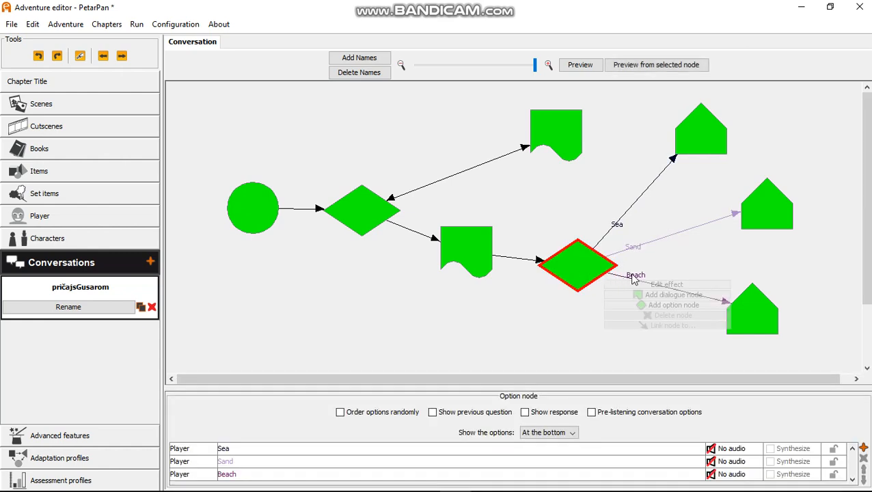
pyautogui.click(341, 414)
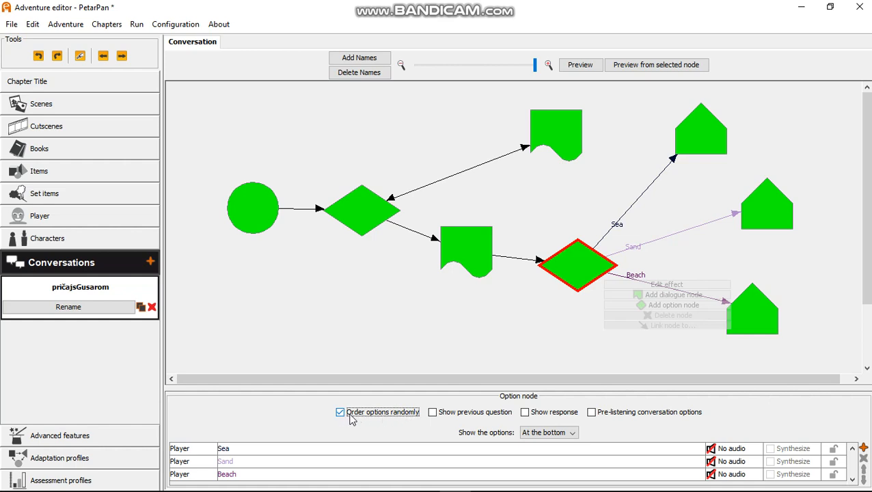
pyautogui.click(434, 414)
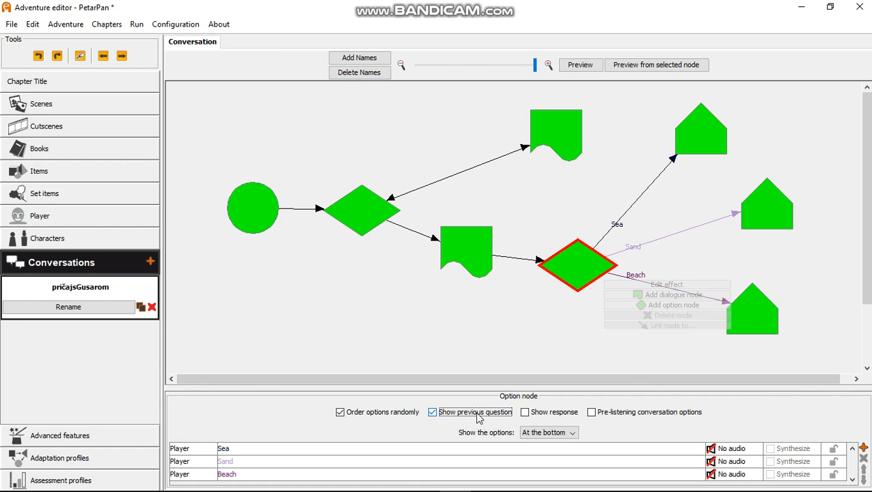
pyautogui.click(543, 433)
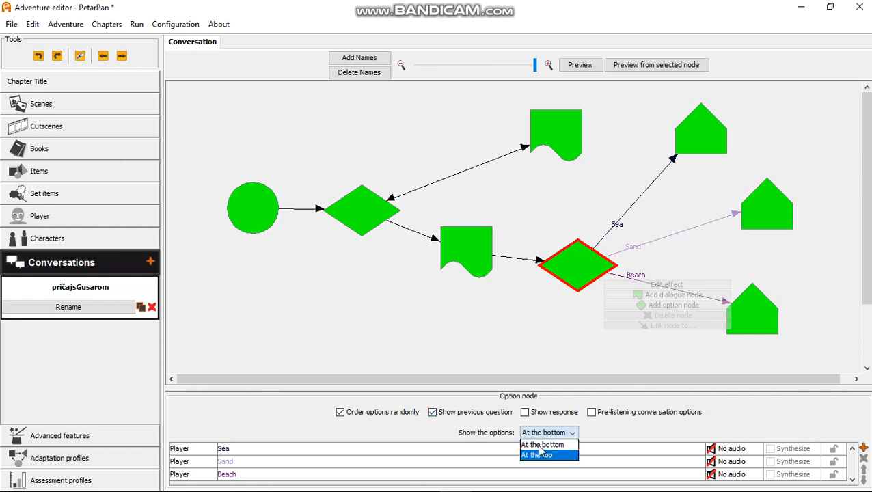
pyautogui.click(539, 446)
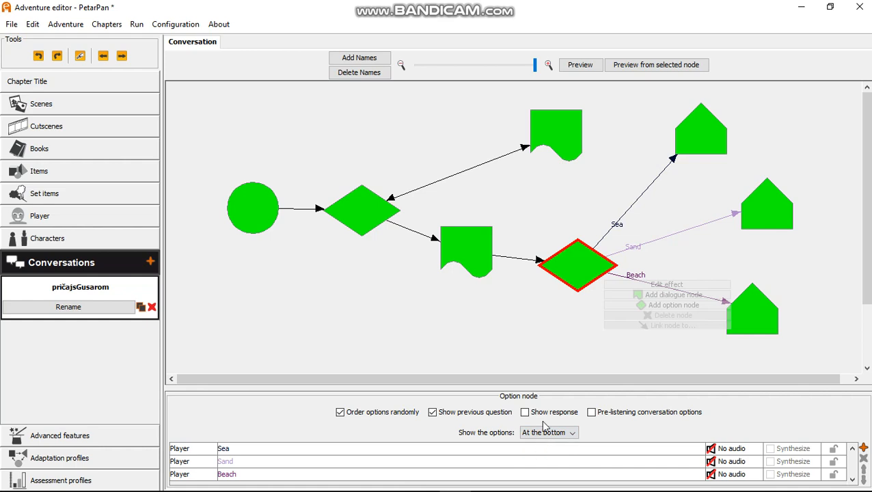
pyautogui.moveTo(572, 282); pyautogui.dragTo(575, 270)
# Step: In the "Sea" dialogue node, add gusar's line "Krivi odgovor, pokušaj ponovno!" and link the node back to its option node
pyautogui.click(693, 143)
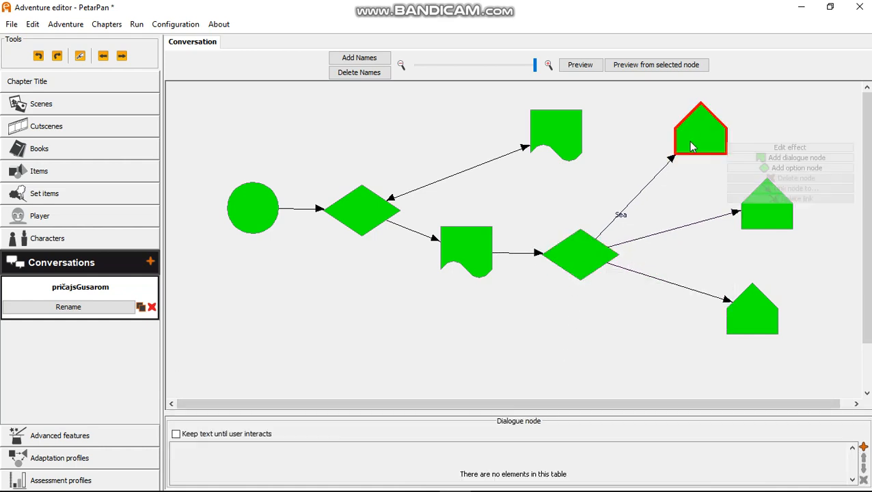
pyautogui.moveTo(546, 409); pyautogui.dragTo(546, 369)
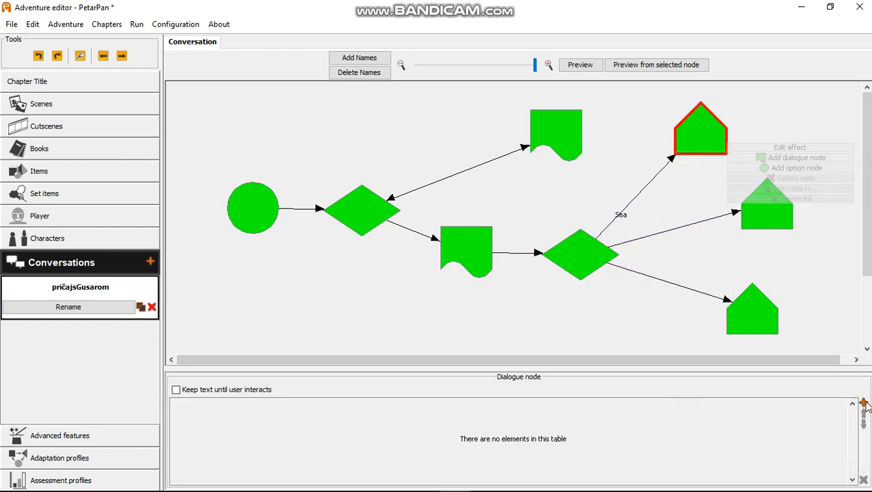
pyautogui.click(863, 403)
pyautogui.click(261, 413)
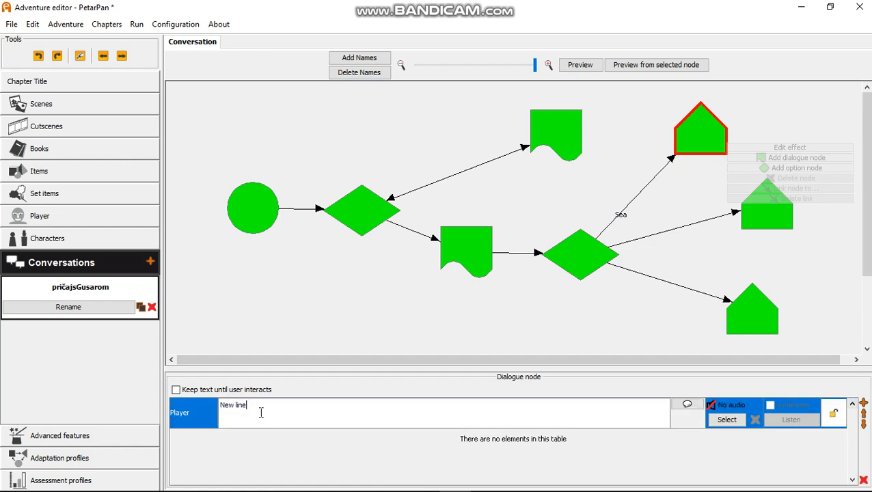
pyautogui.click(192, 418)
pyautogui.click(184, 442)
pyautogui.click(259, 407)
pyautogui.tripleClick(259, 406)
pyautogui.write('Krivi odgovor, pokušaj ponovno!')
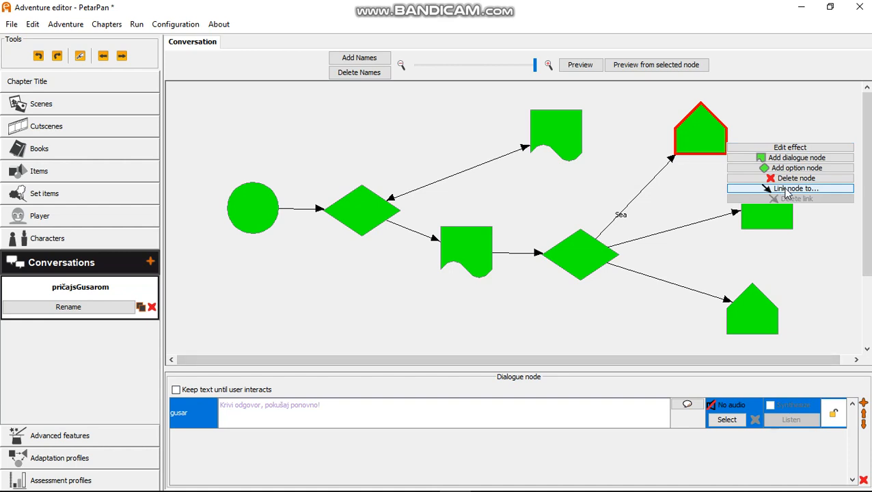
pyautogui.click(785, 188)
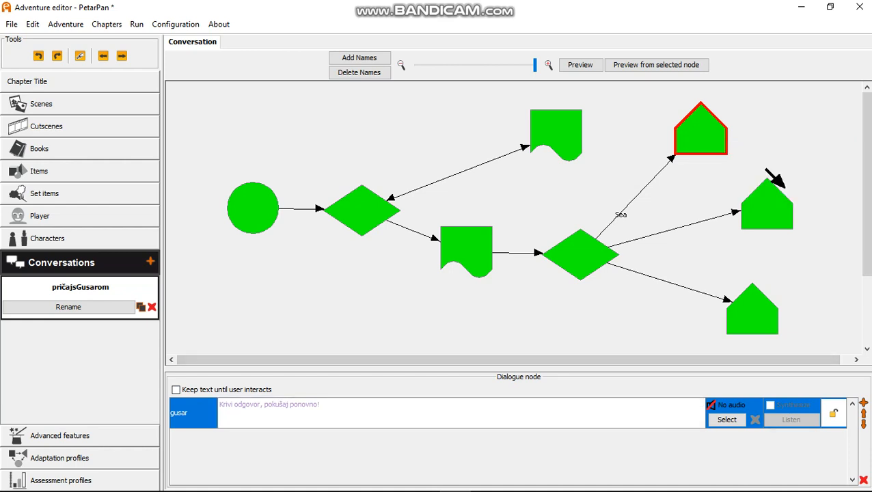
pyautogui.click(577, 254)
# Step: Give the "Sand" dialogue node the gusar line "Krivi odgovor, pokušaj ponovno!" and link it back to its option node
pyautogui.click(755, 218)
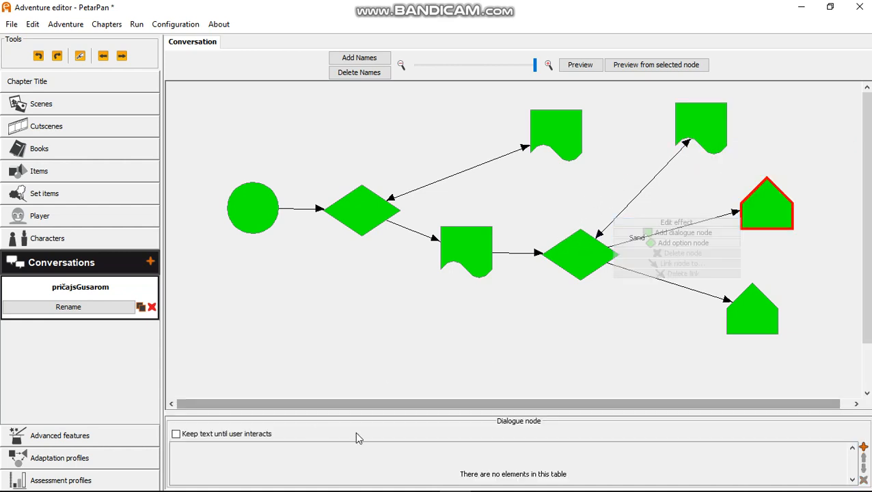
pyautogui.moveTo(537, 411); pyautogui.dragTo(546, 363)
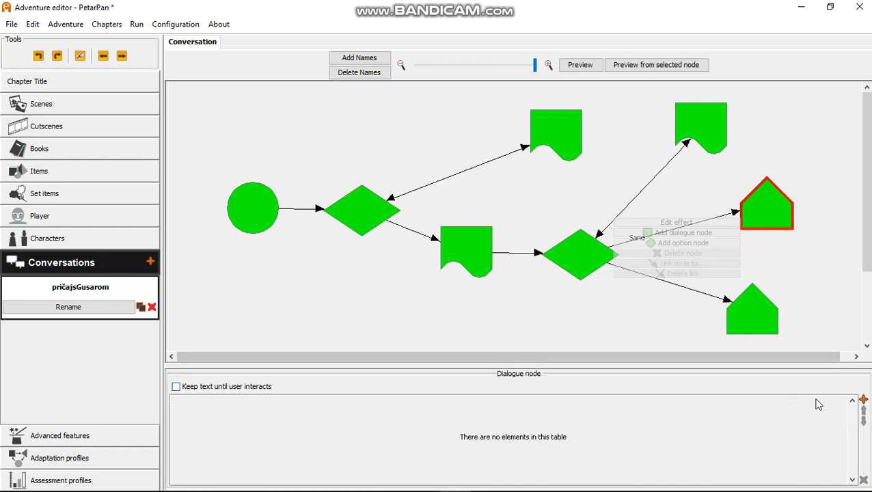
pyautogui.click(864, 400)
pyautogui.click(181, 409)
pyautogui.click(193, 443)
pyautogui.click(272, 405)
pyautogui.hotkey('ctrl', 'a')
pyautogui.write('K')
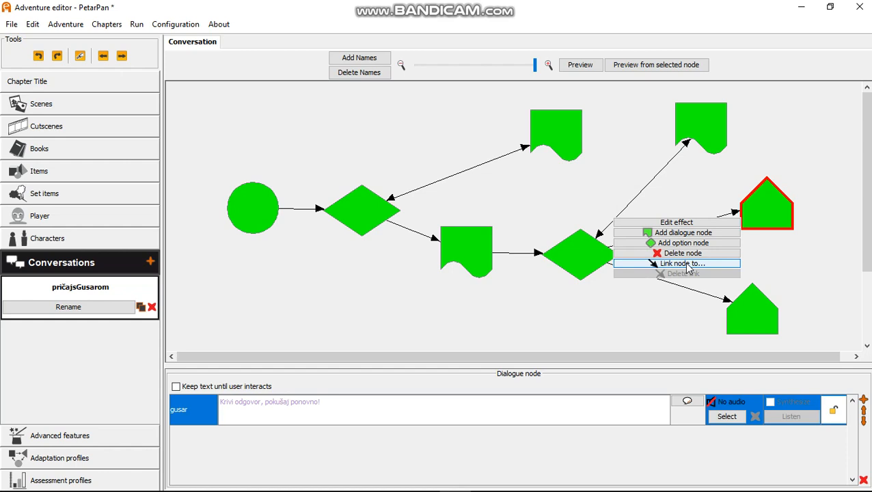
pyautogui.click(684, 264)
pyautogui.click(578, 255)
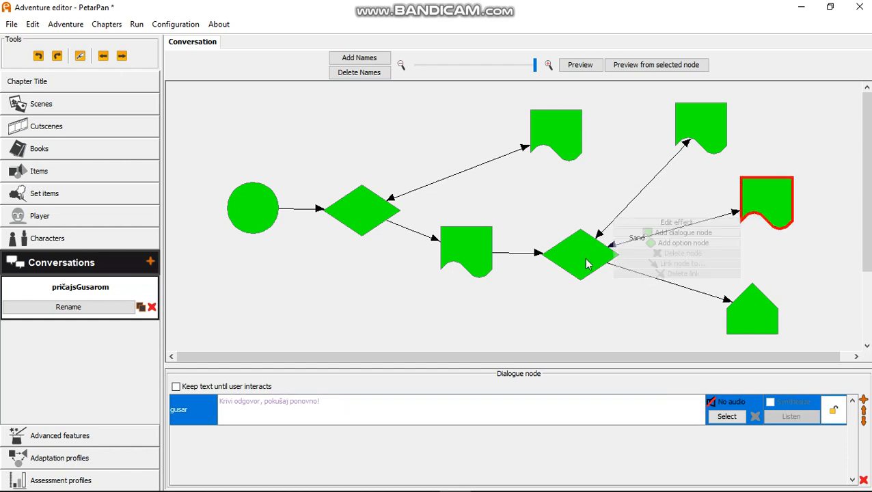
# Step: In Beach's dialogue node, add gusar lines "Agrh! Bravo, odgovorio si točno!" and "Svoj odgovor pronaći ćeš u poruci u boci koja se nalazi malo dalje na plaži..."
pyautogui.click(756, 319)
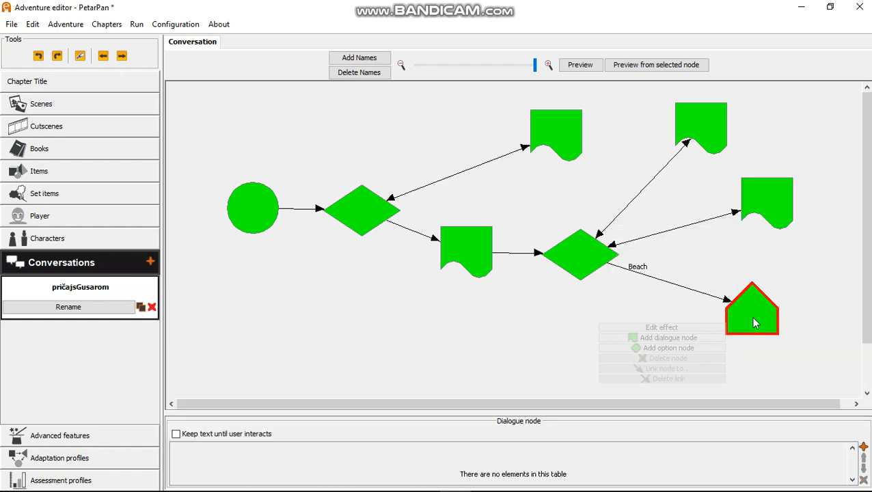
pyautogui.moveTo(755, 322); pyautogui.dragTo(749, 313)
pyautogui.moveTo(563, 414); pyautogui.dragTo(563, 377)
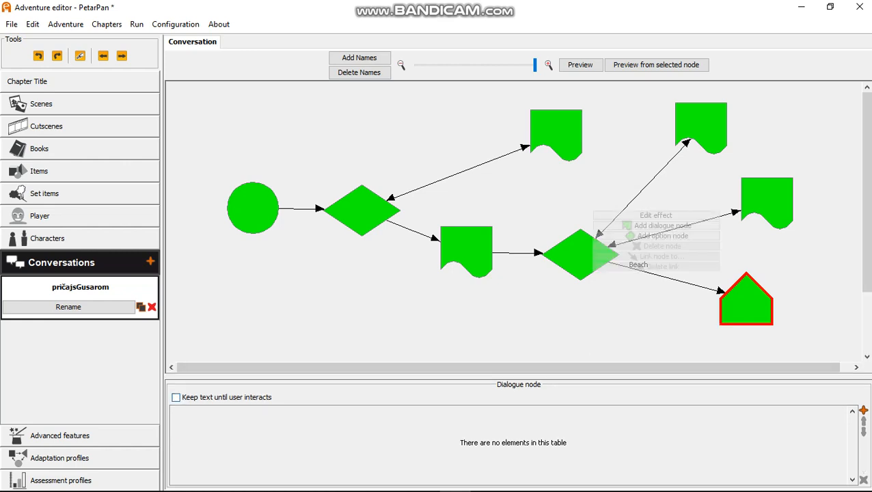
pyautogui.click(863, 411)
pyautogui.click(205, 420)
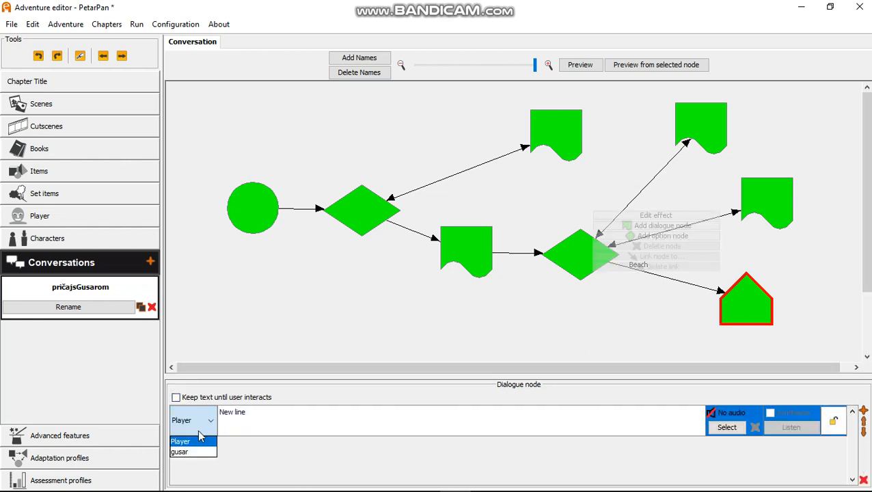
pyautogui.click(199, 452)
pyautogui.click(251, 415)
pyautogui.write('A')
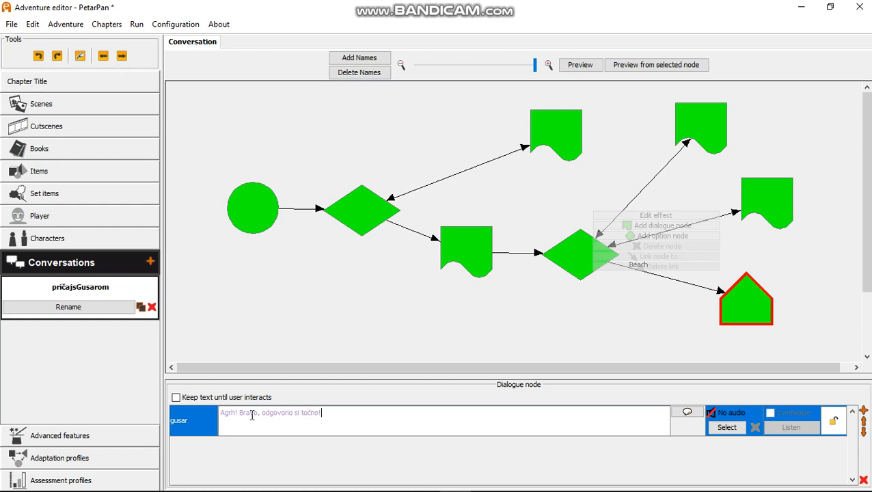
pyautogui.press('Return')
pyautogui.write('Svo')
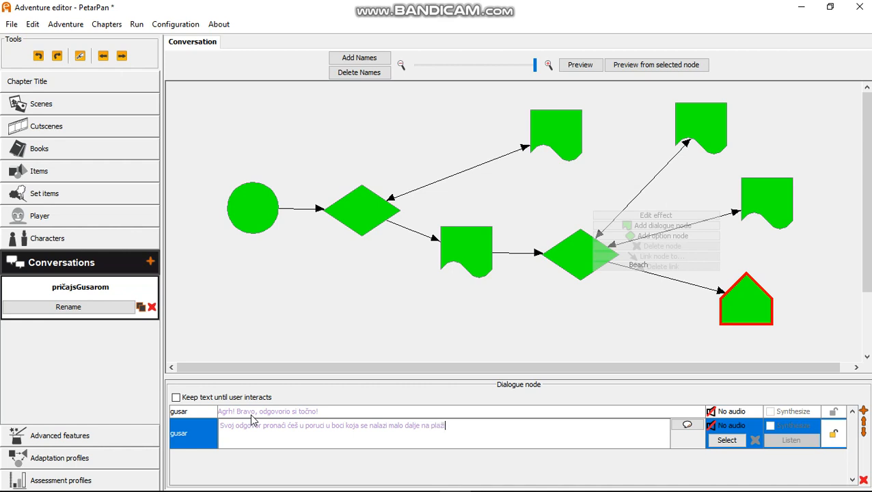
# Step: Add two player lines to the "Beach" dialogue node reading "Hvala ti puno, moram ići dalje!" and "Vidimo se!"
pyautogui.press('Return')
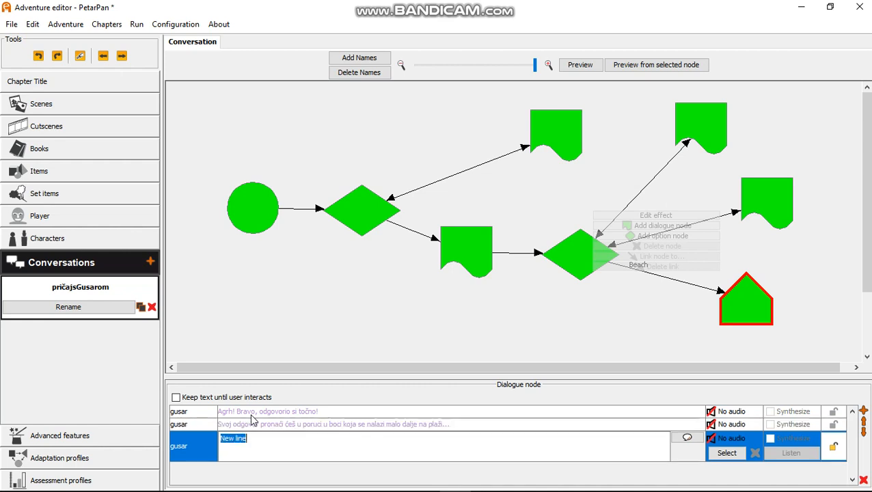
pyautogui.click(208, 455)
pyautogui.click(205, 467)
pyautogui.click(237, 439)
pyautogui.tripleClick(238, 441)
pyautogui.write('Hvala ti puno, moram ići dalje!')
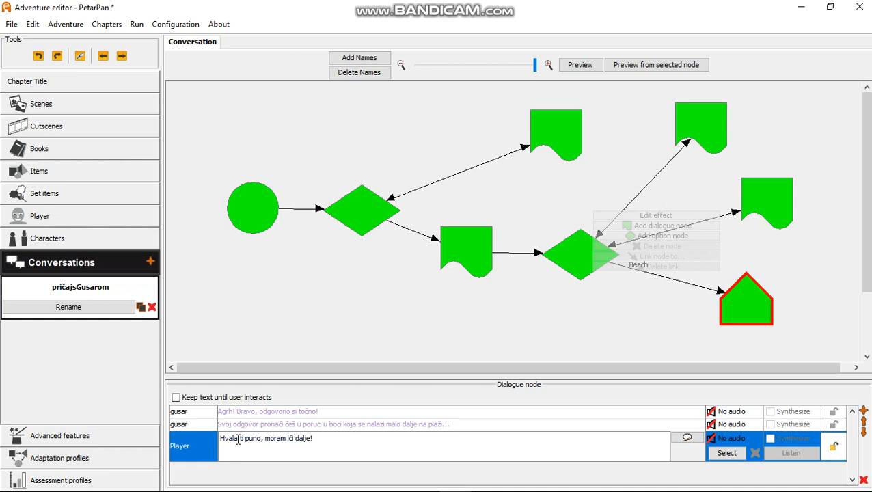
pyautogui.press('Return')
pyautogui.write('Vi')
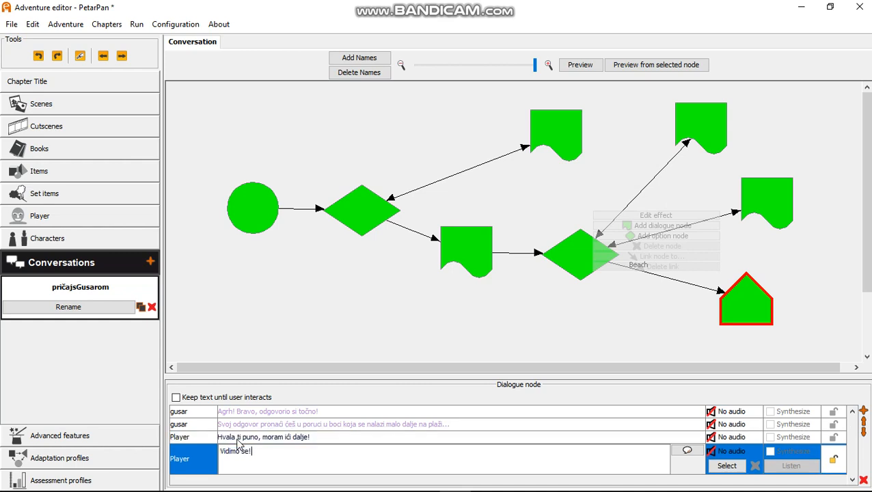
pyautogui.write('dimo se!')
# Step: End the "Beach" dialogue node with a gusar line reading "Yarrrrr, zbogom!"
pyautogui.press('Return')
pyautogui.click(183, 468)
pyautogui.click(184, 451)
pyautogui.click(248, 467)
pyautogui.write('Y>')
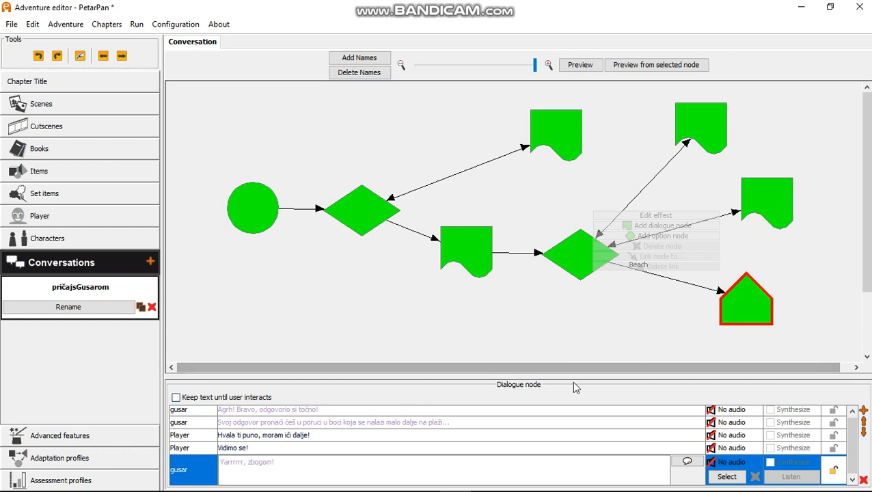
# Step: Review the pričajsGusarom conversation node by node, from the start through both option nodes to the Sea, Sand and Beach branches
pyautogui.click(360, 313)
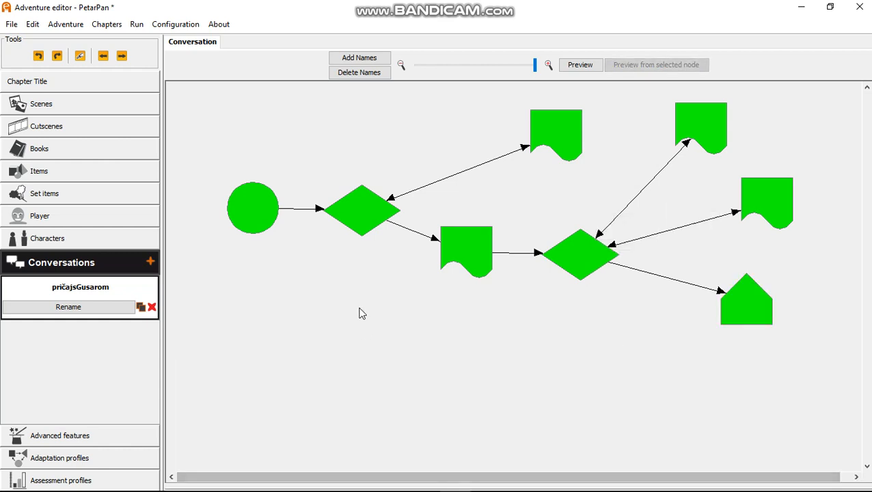
pyautogui.click(257, 211)
pyautogui.click(360, 206)
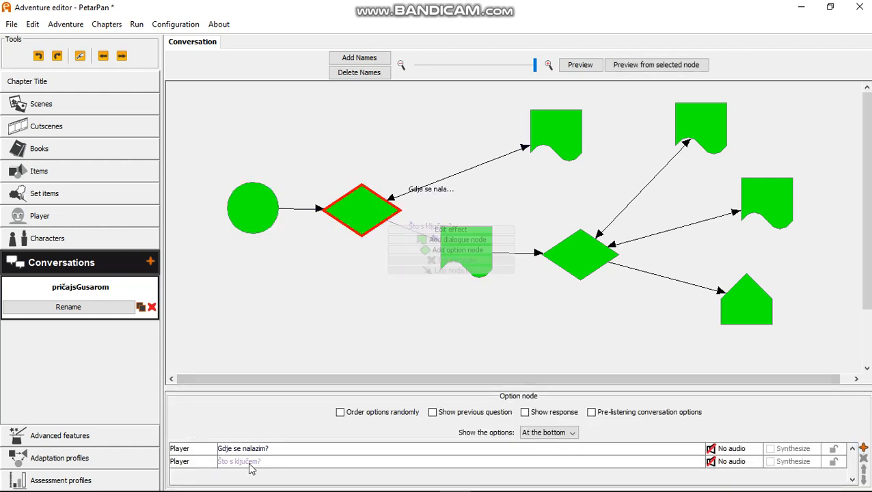
pyautogui.click(551, 130)
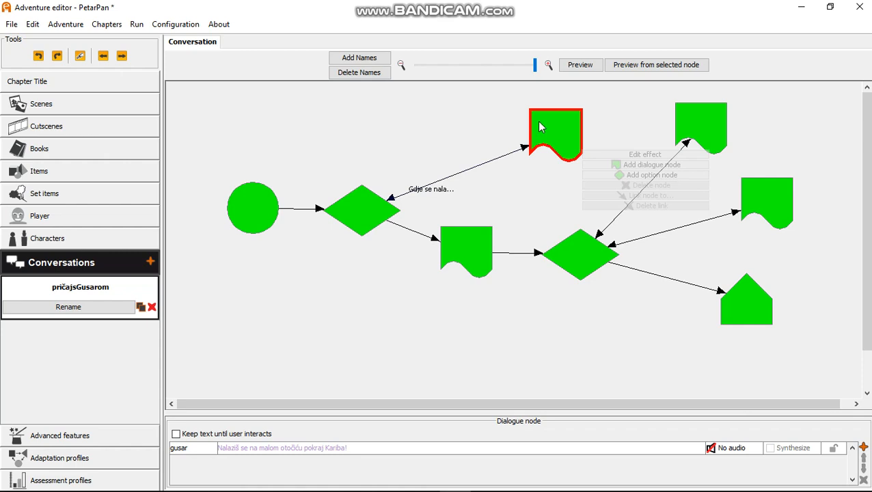
pyautogui.click(359, 219)
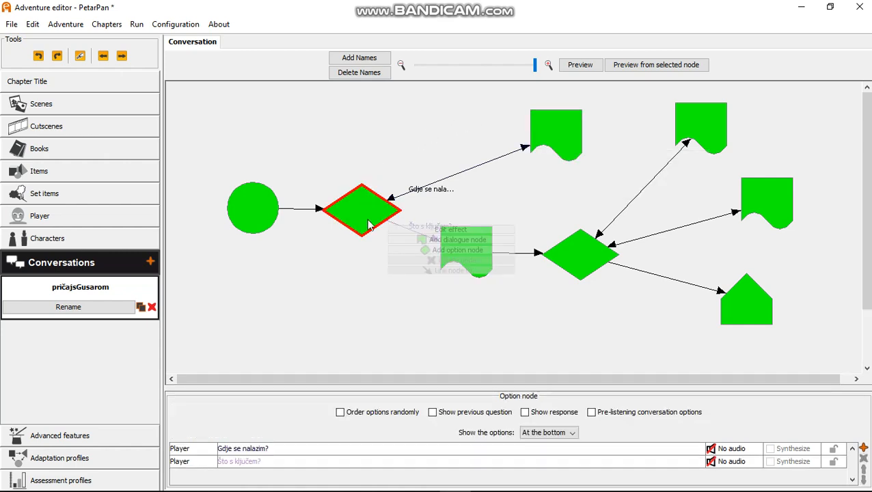
pyautogui.rightClick(483, 273)
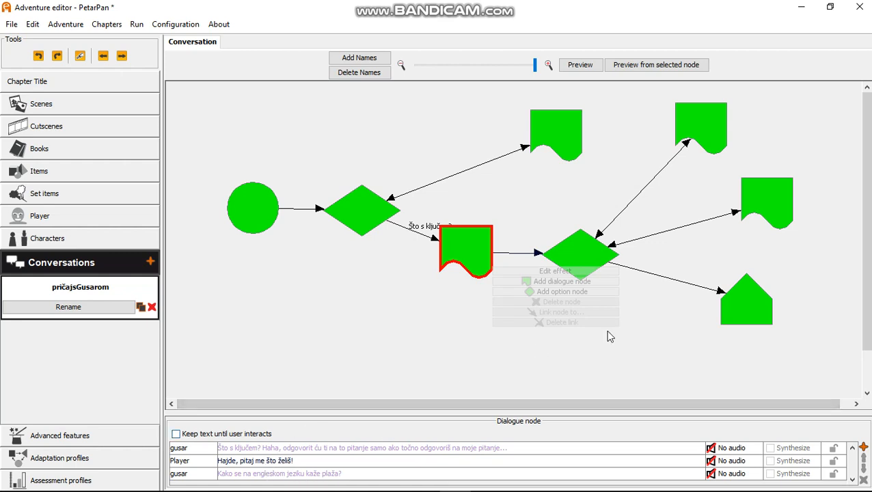
pyautogui.rightClick(587, 253)
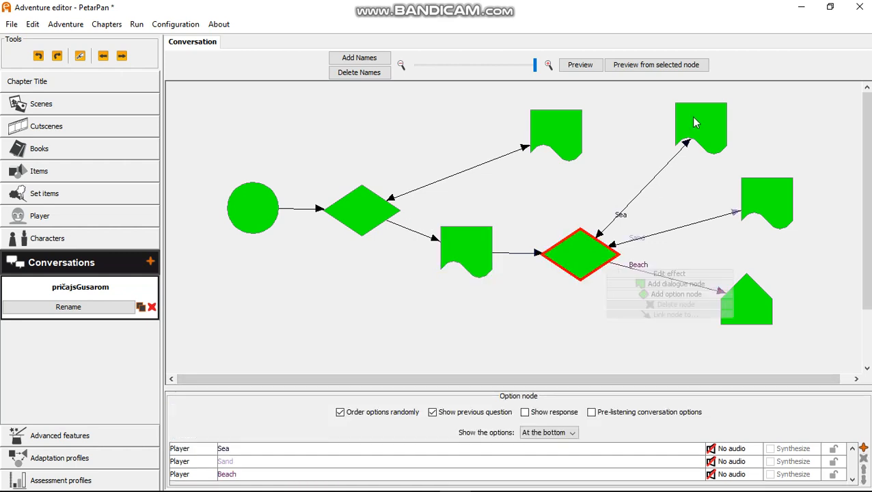
pyautogui.rightClick(694, 120)
pyautogui.rightClick(581, 250)
pyautogui.click(771, 206)
pyautogui.click(573, 257)
pyautogui.click(755, 311)
pyautogui.moveTo(395, 415); pyautogui.dragTo(403, 377)
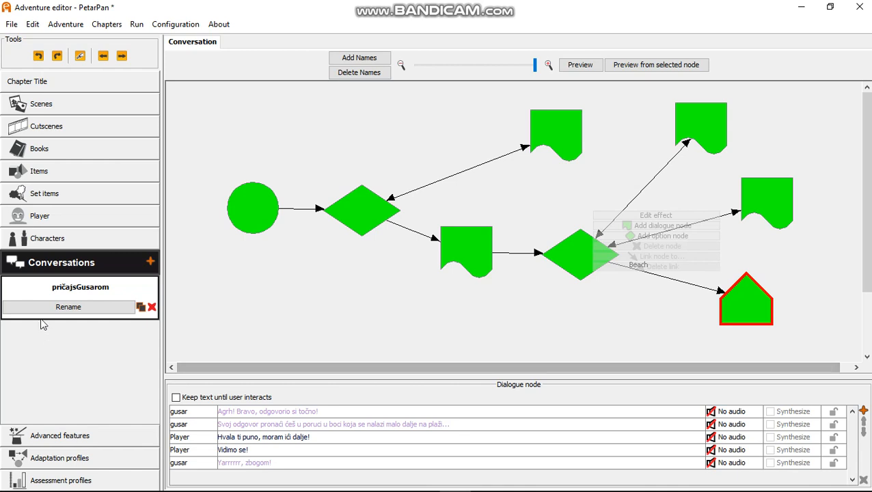
# Step: Add a "Talk to..." action to the gusar character that triggers the conversation pričajsGusarom
pyautogui.click(45, 241)
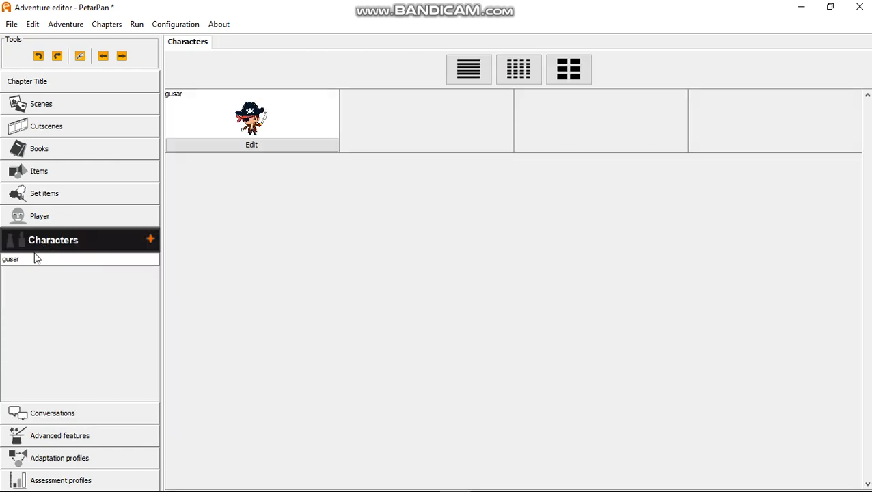
pyautogui.click(24, 259)
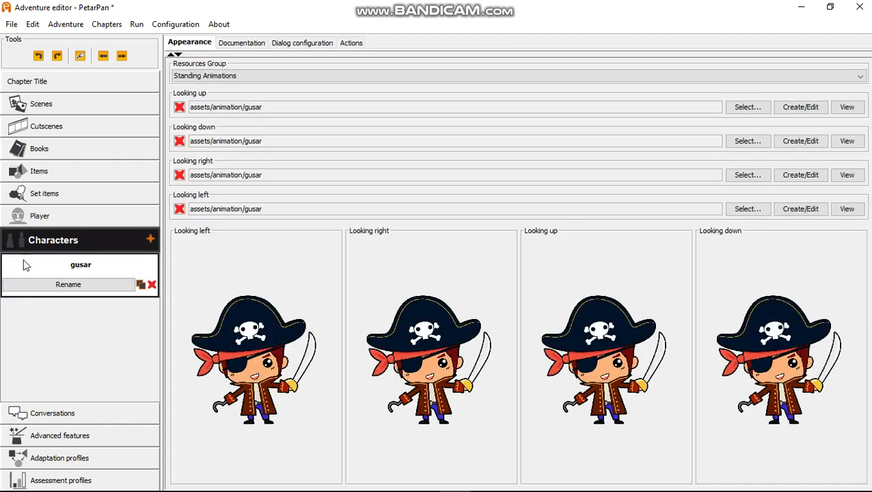
pyautogui.click(354, 42)
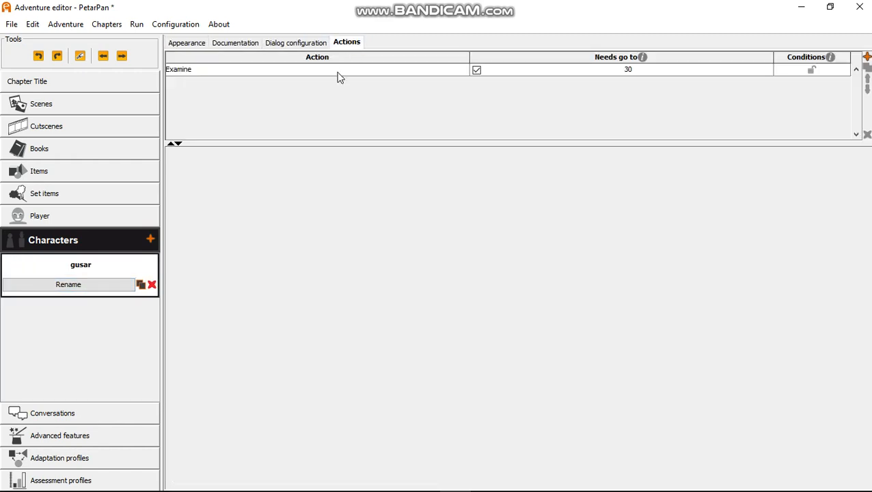
pyautogui.click(338, 71)
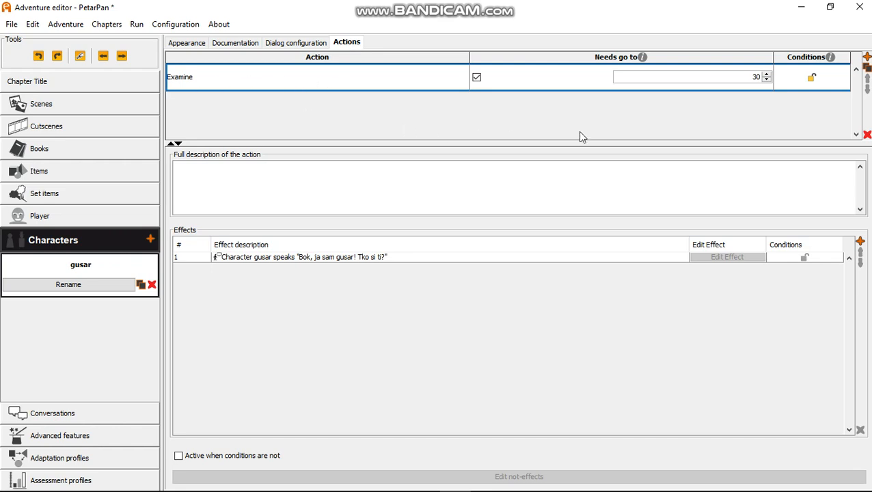
pyautogui.click(866, 56)
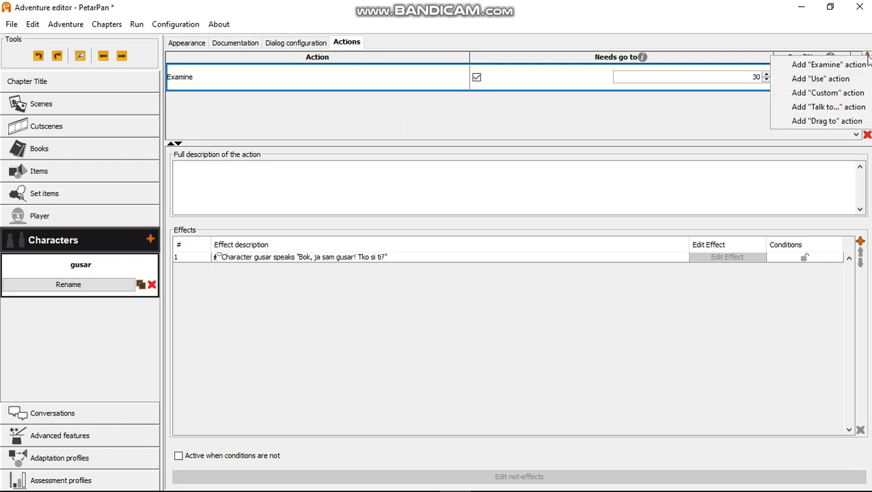
pyautogui.click(822, 112)
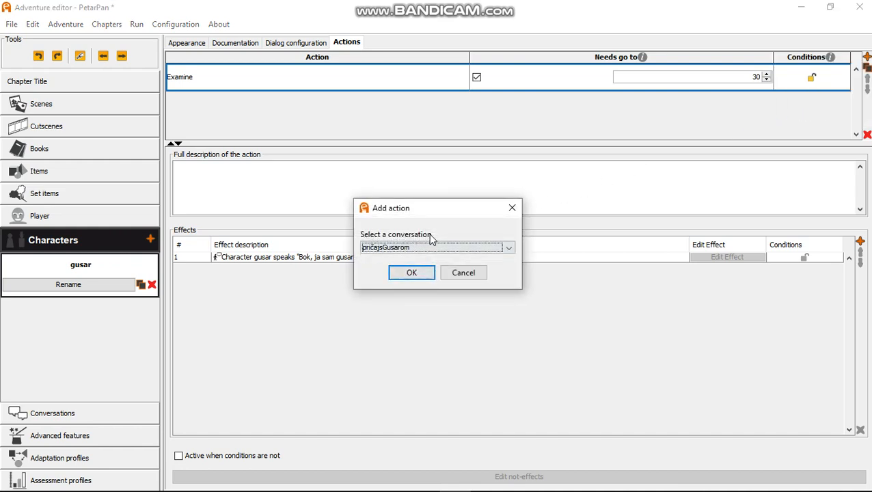
pyautogui.click(407, 252)
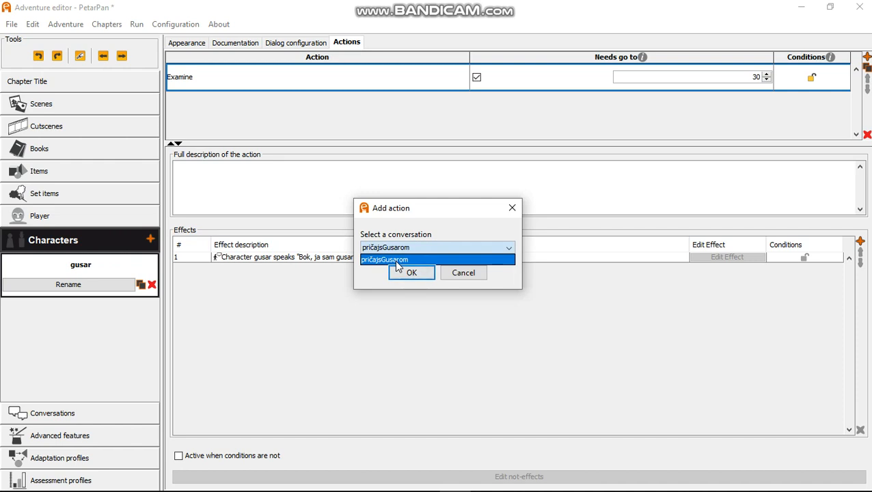
pyautogui.click(401, 257)
pyautogui.click(408, 273)
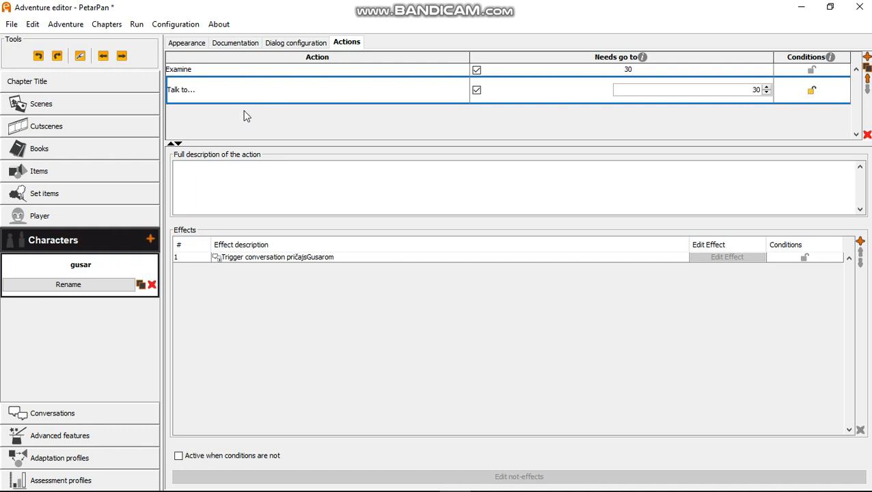
# Step: Save the project and run the adventure in normal mode
pyautogui.click(12, 24)
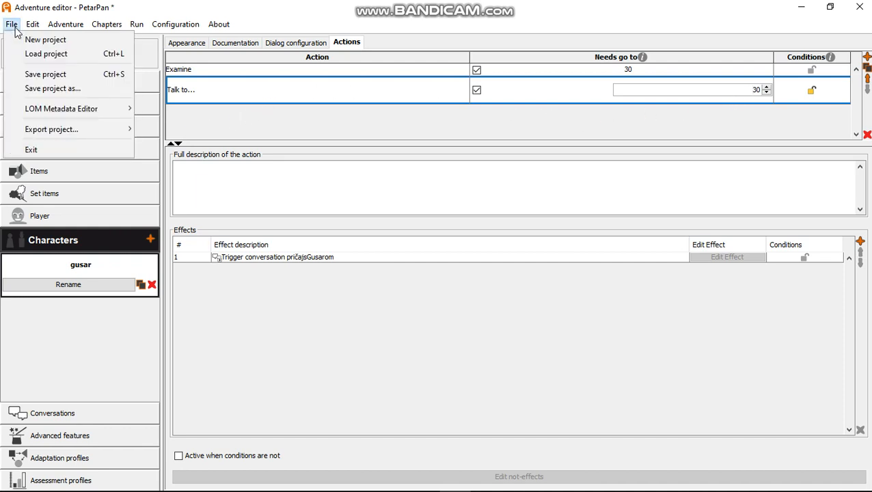
pyautogui.click(42, 75)
pyautogui.click(137, 25)
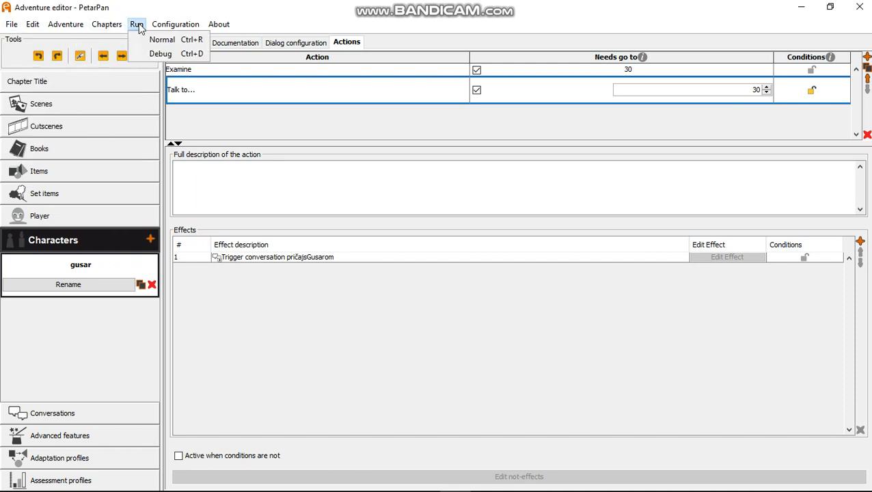
pyautogui.click(154, 40)
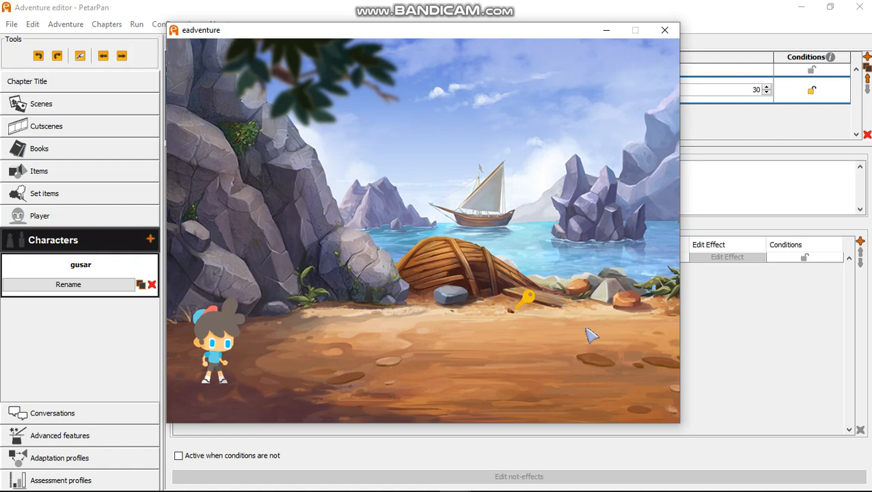
# Step: In the running game, walk the player along the shipwreck beach past the key and on to the pirate's scene
pyautogui.click(588, 335)
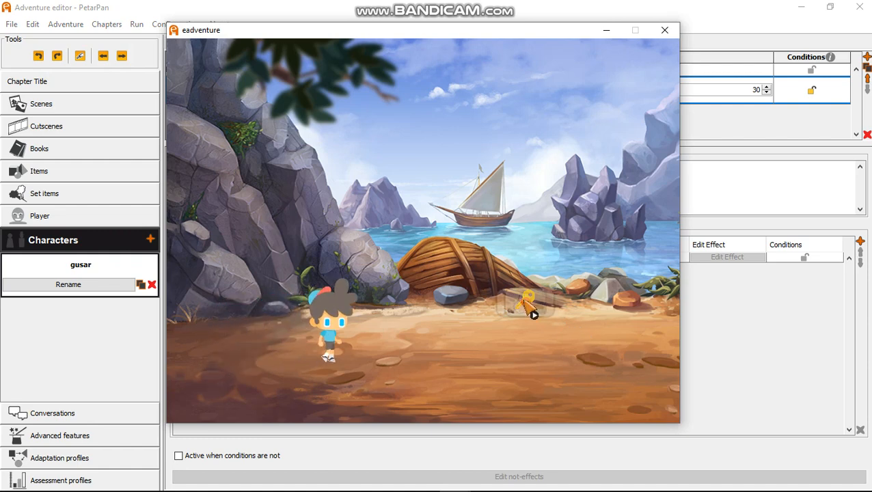
pyautogui.click(530, 309)
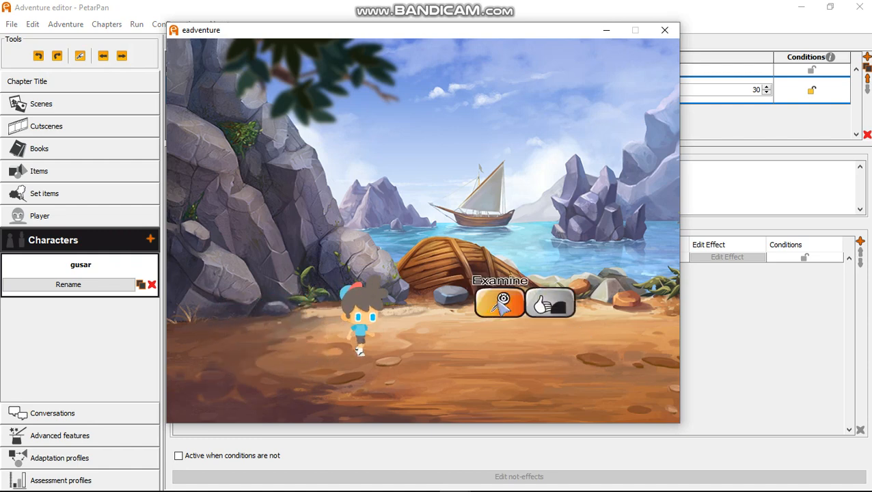
pyautogui.click(623, 345)
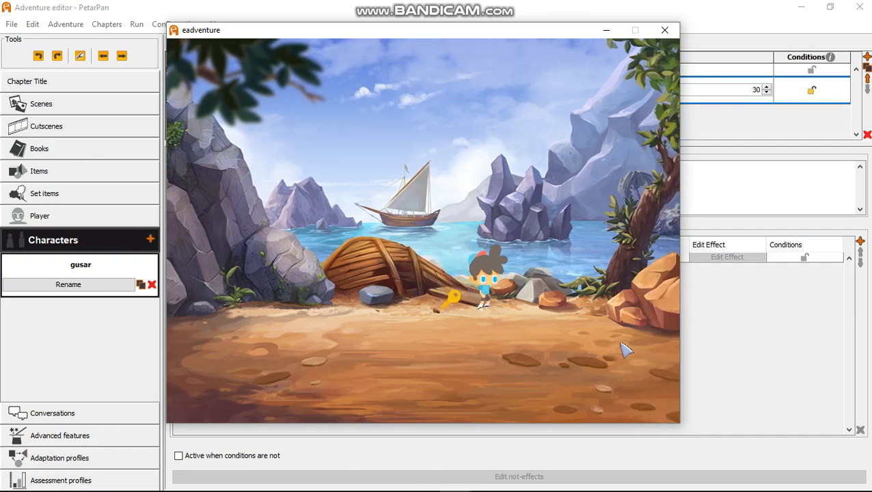
pyautogui.click(638, 374)
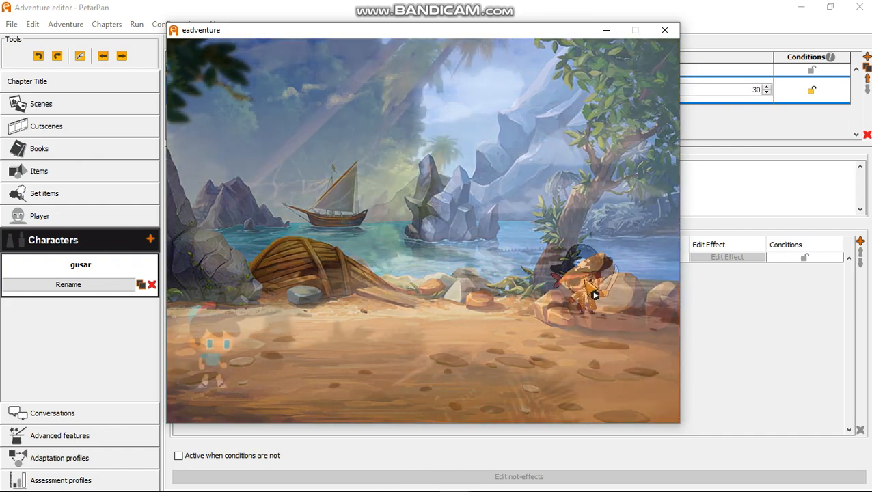
# Step: Test the pirate's Examine action in the running game, and start a conversation with the pirate
pyautogui.rightClick(585, 281)
pyautogui.click(556, 281)
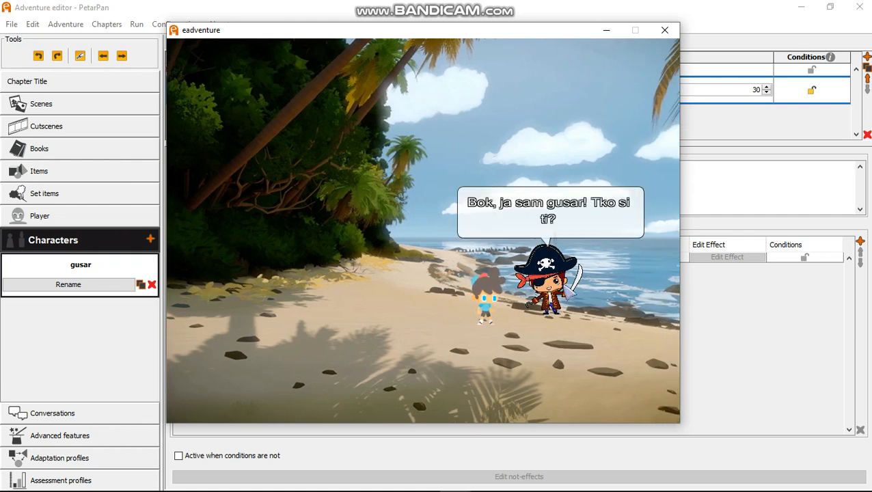
pyautogui.rightClick(546, 281)
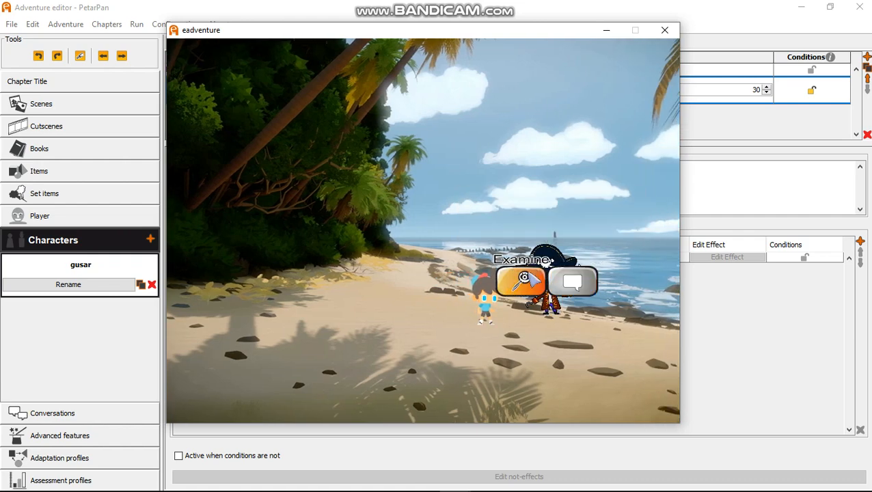
pyautogui.click(571, 281)
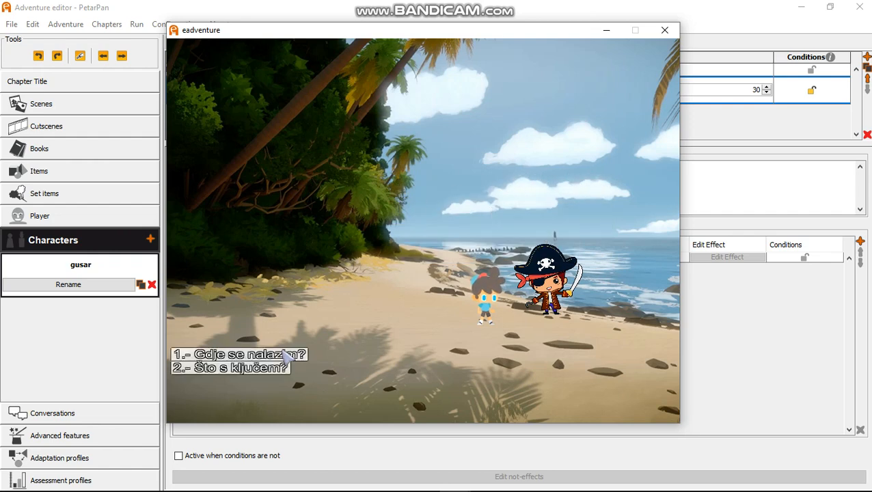
# Step: Play through the conversation's questions including "Što s ključem?", answer the quiz with Sea, Sand and Beach, and walk the player onward
pyautogui.click(266, 364)
pyautogui.click(229, 367)
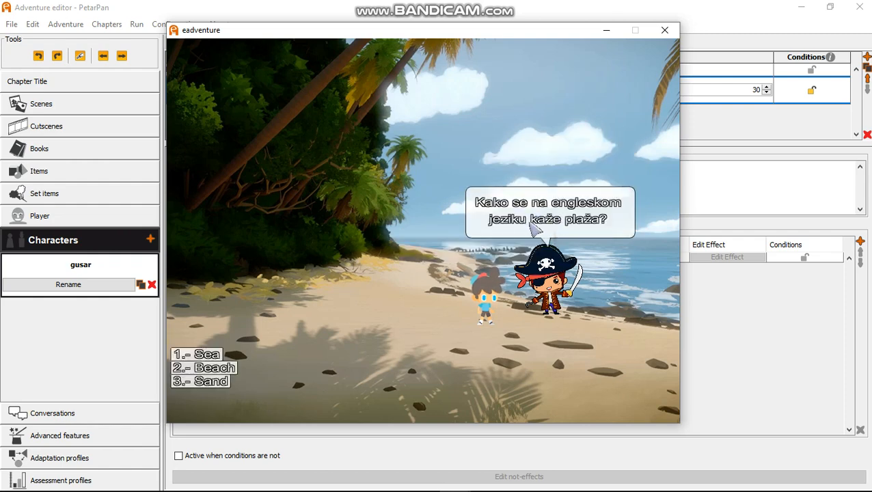
pyautogui.click(211, 355)
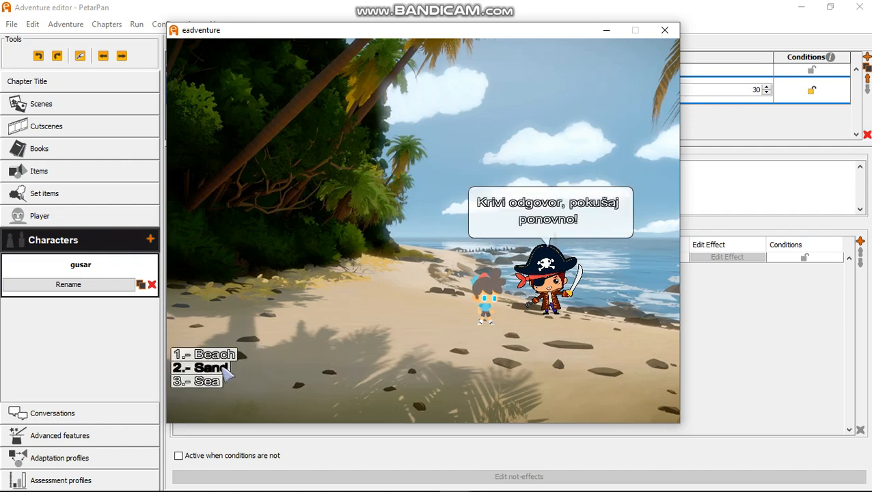
pyautogui.click(223, 368)
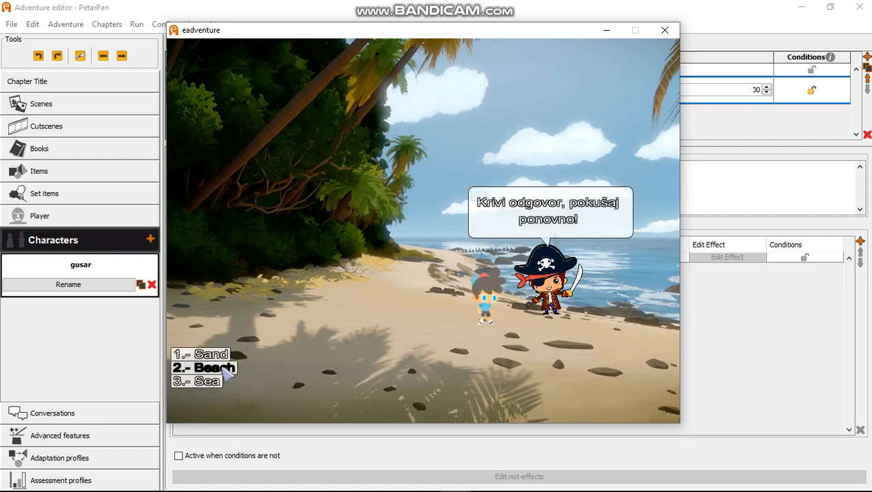
pyautogui.click(224, 370)
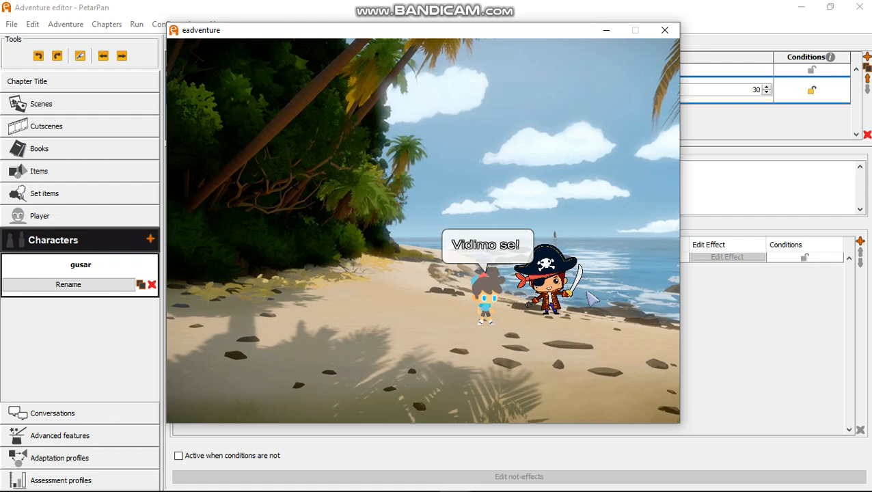
pyautogui.click(618, 321)
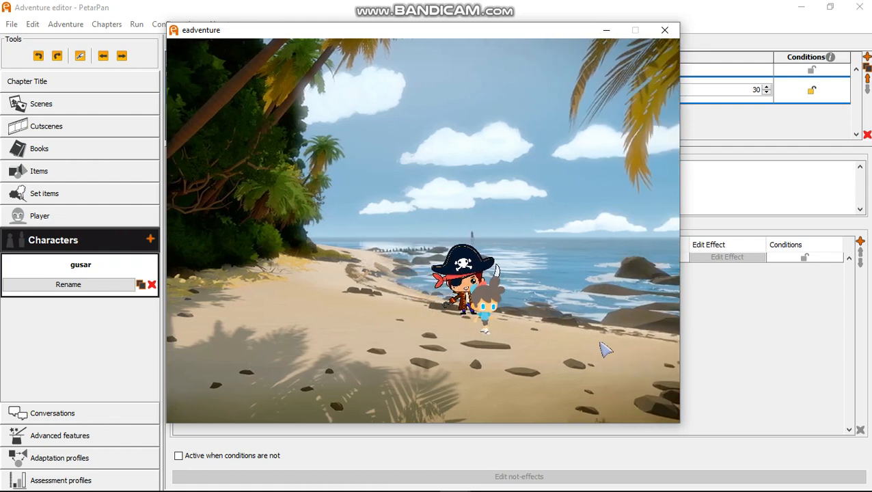